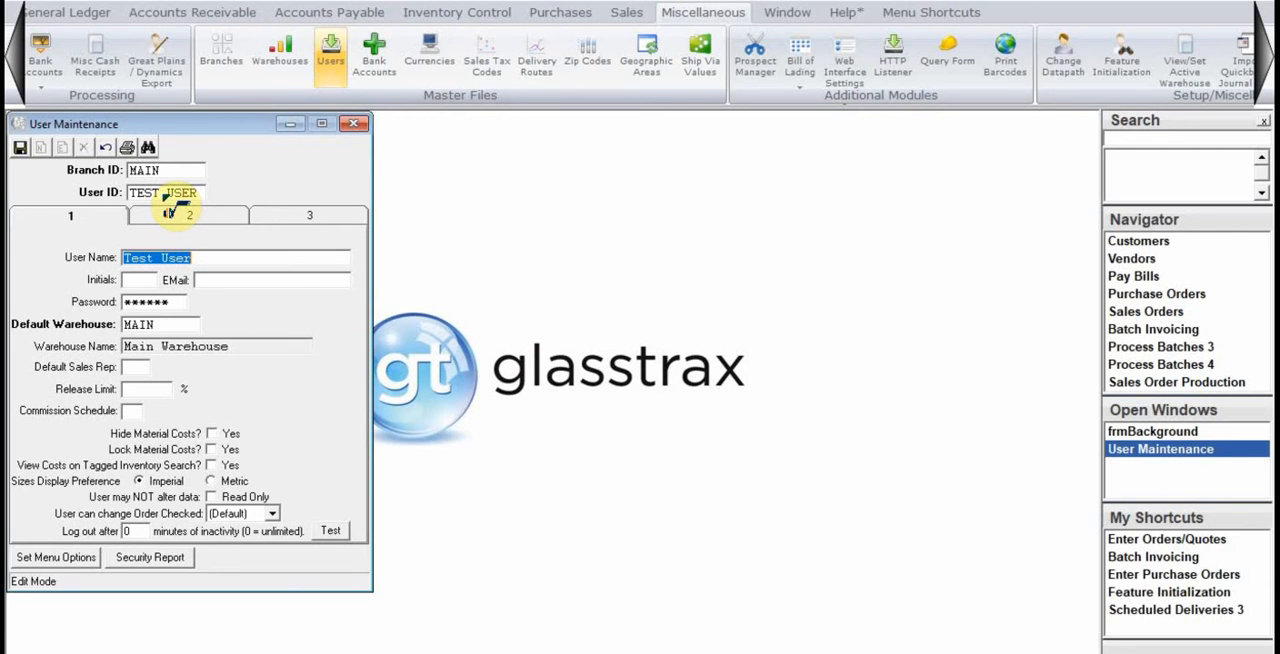
Set the user's initials to TU and go on to the default sales rep entry.
left_click(138, 279)
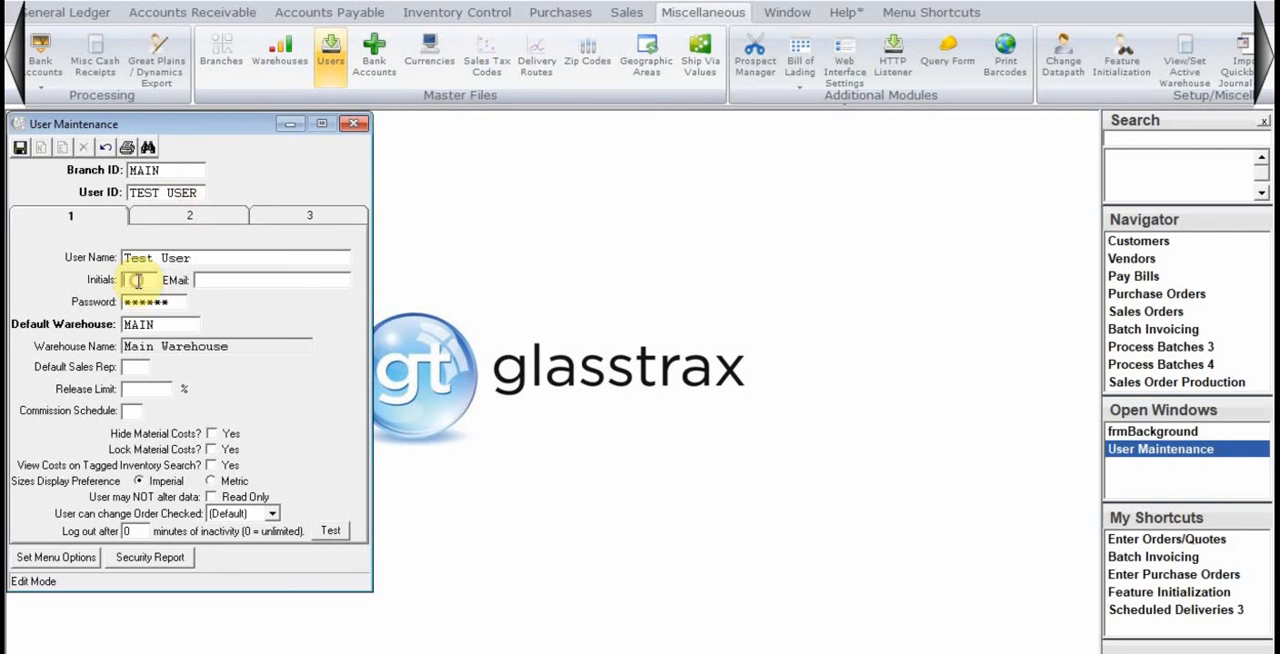
type("TU")
key("Tab")
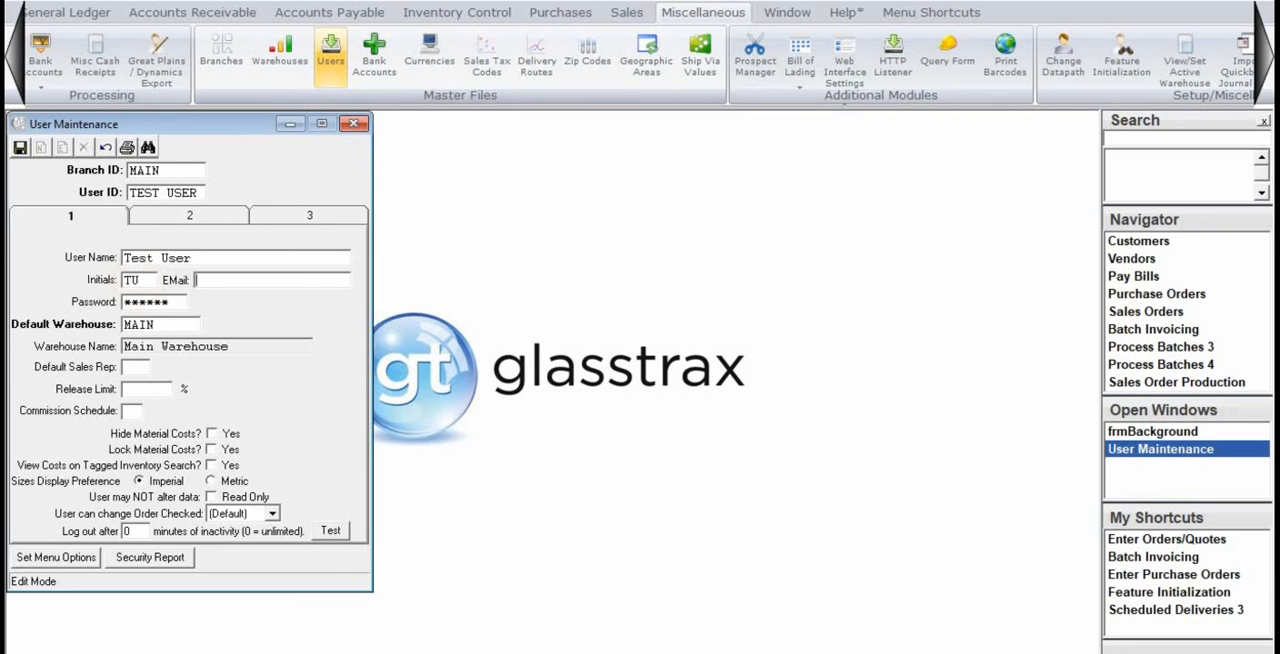
key("Tab")
key("Tab")
key("Tab")
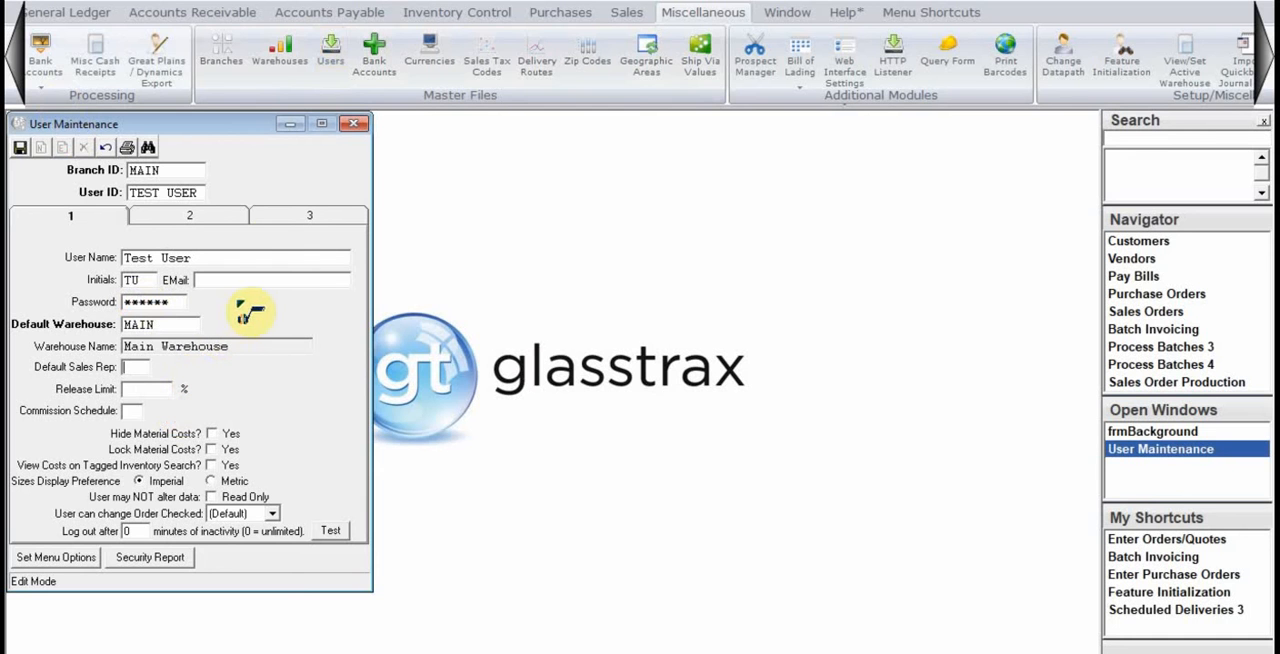
Look up sales rep TU in Sales Rep Maintenance, moved clear of the user record, and close that window.
left_click(220, 14)
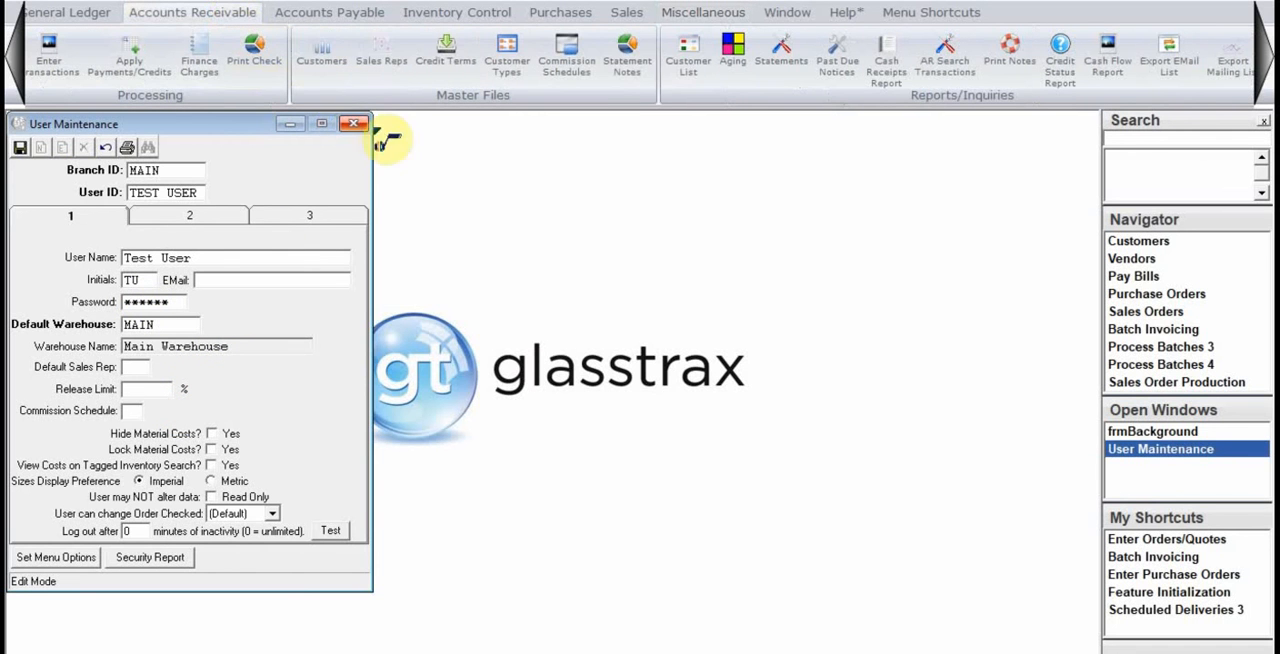
left_click(403, 84)
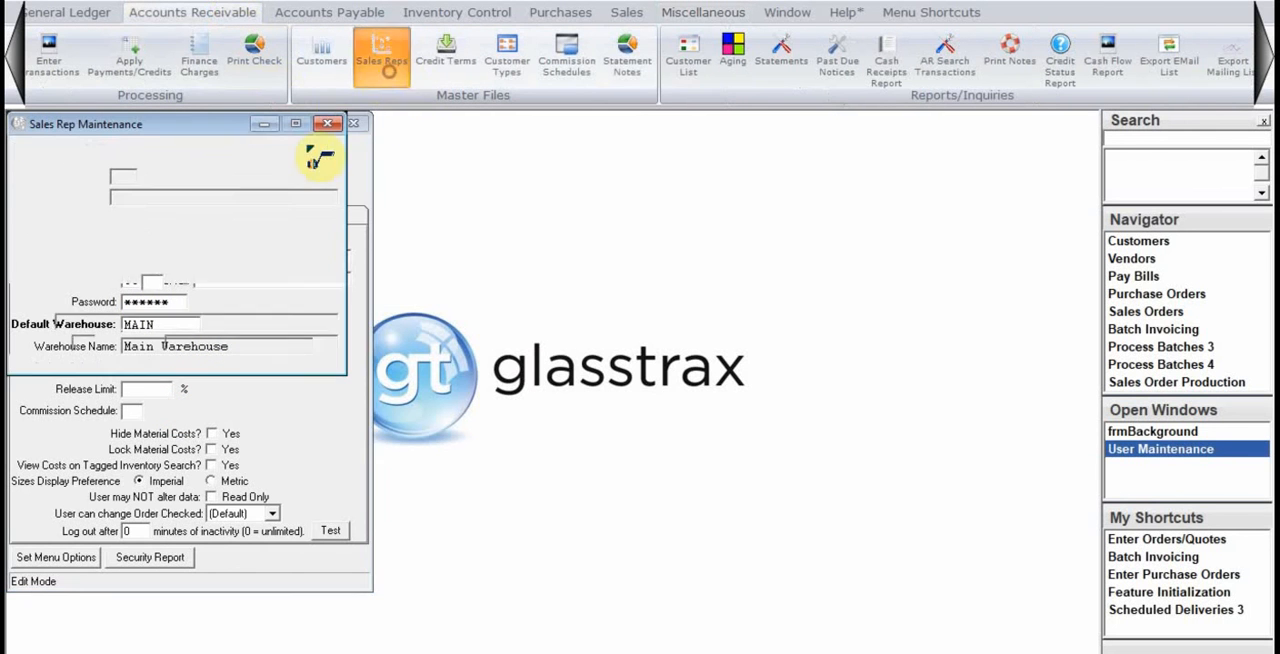
left_click_drag(257, 128, 783, 204)
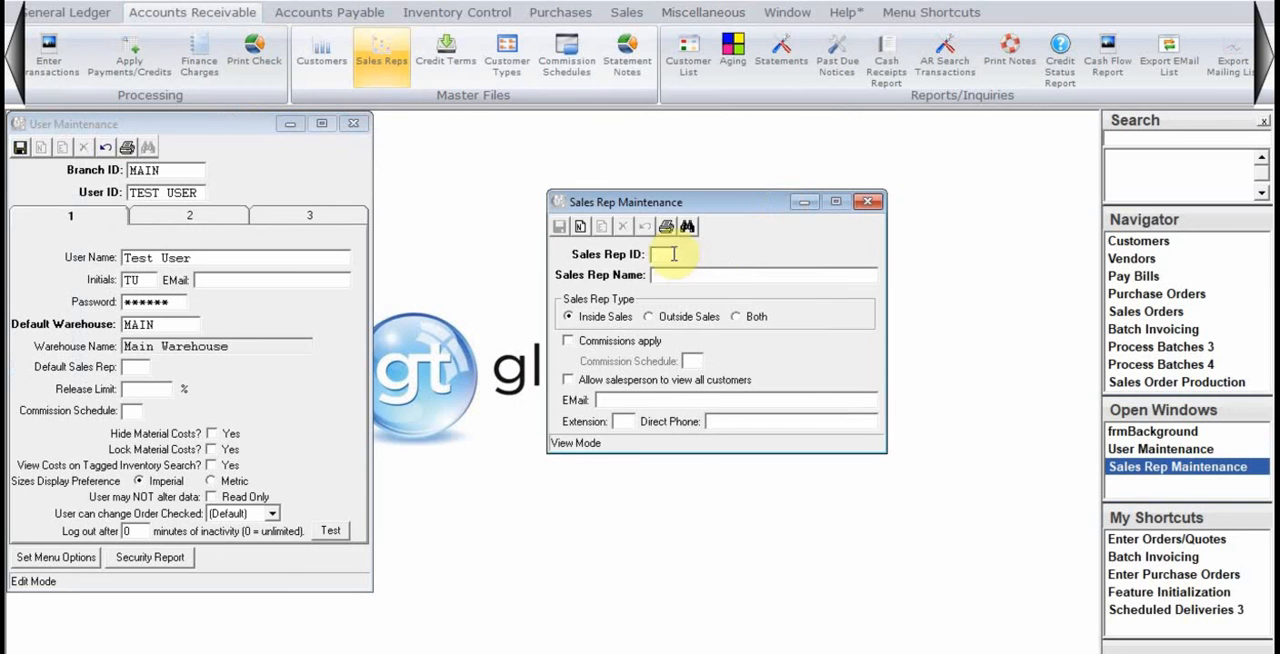
type("TU")
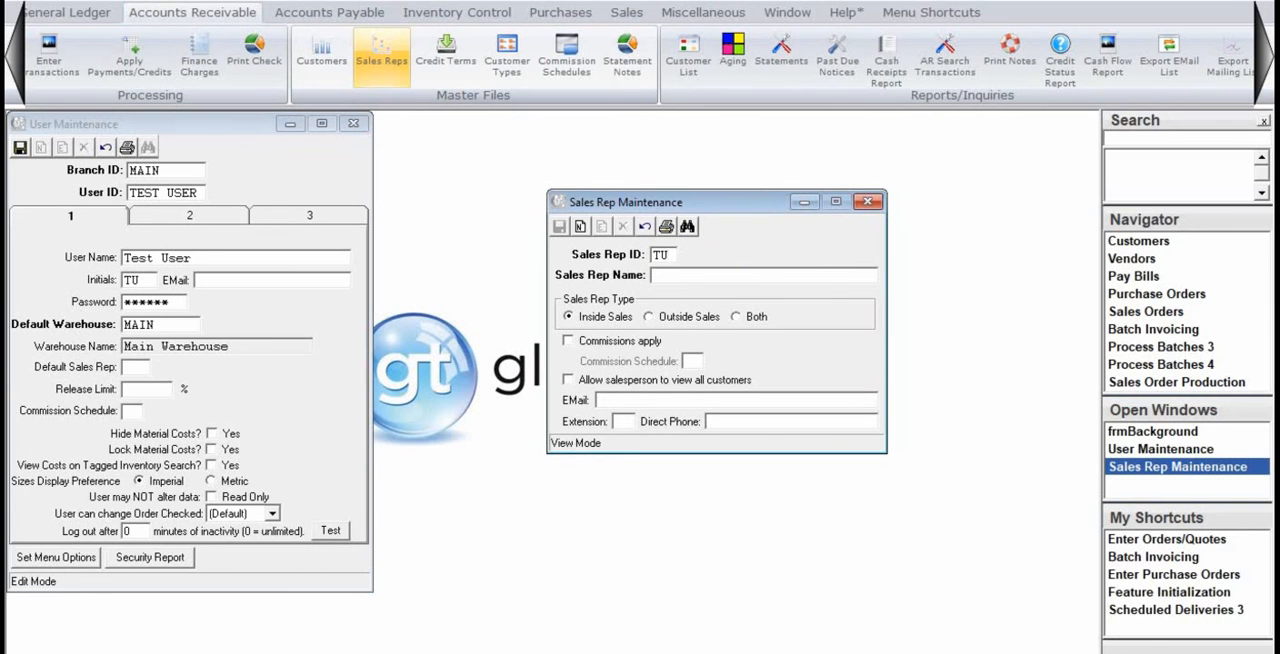
key("Return")
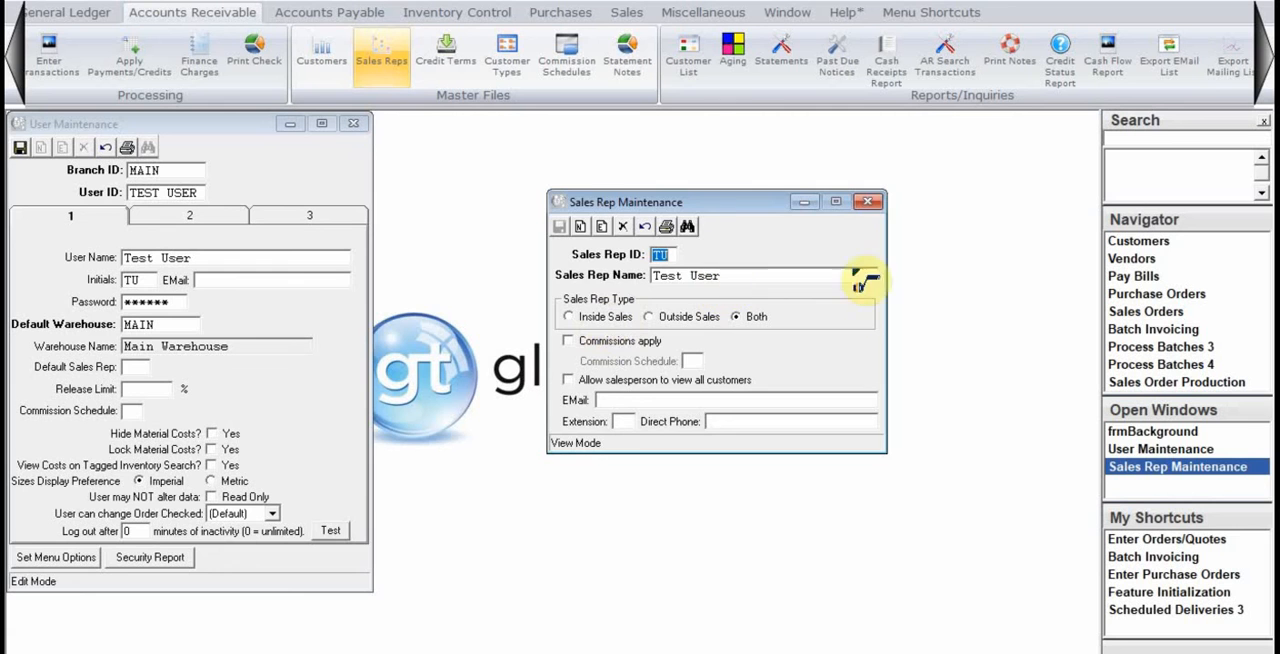
left_click(867, 201)
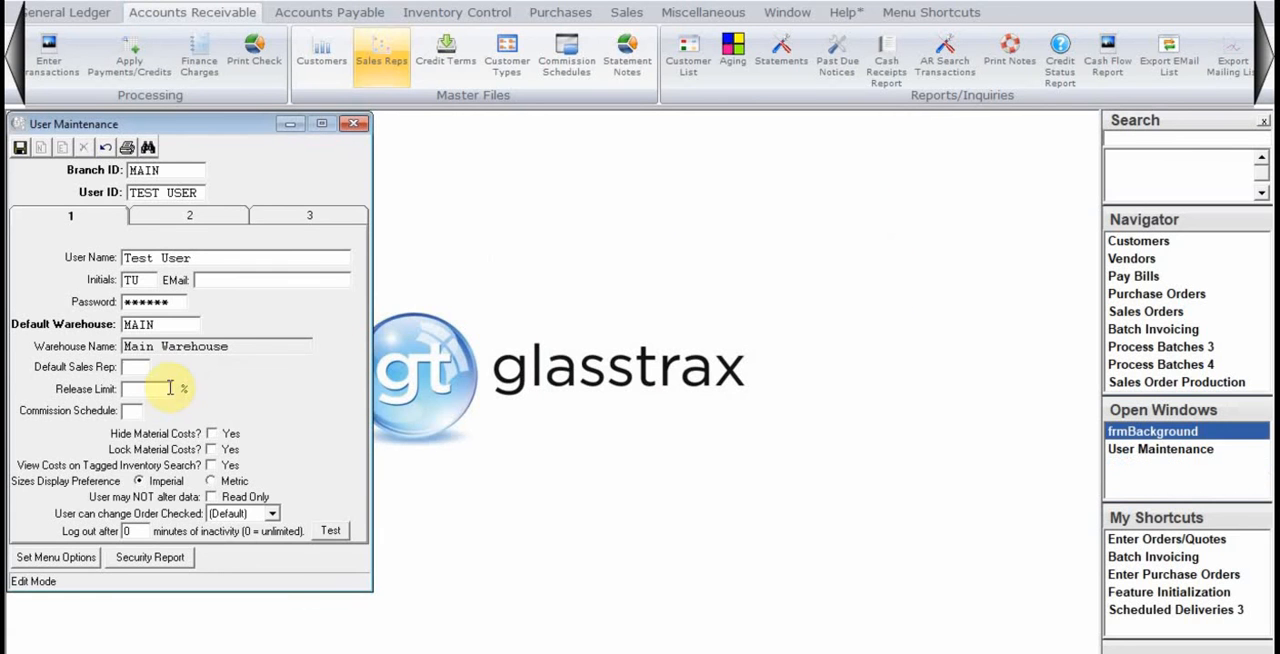
Set the user's default sales rep to TU, leaving the release limit blank.
left_click(145, 368)
type("TU")
key("Tab")
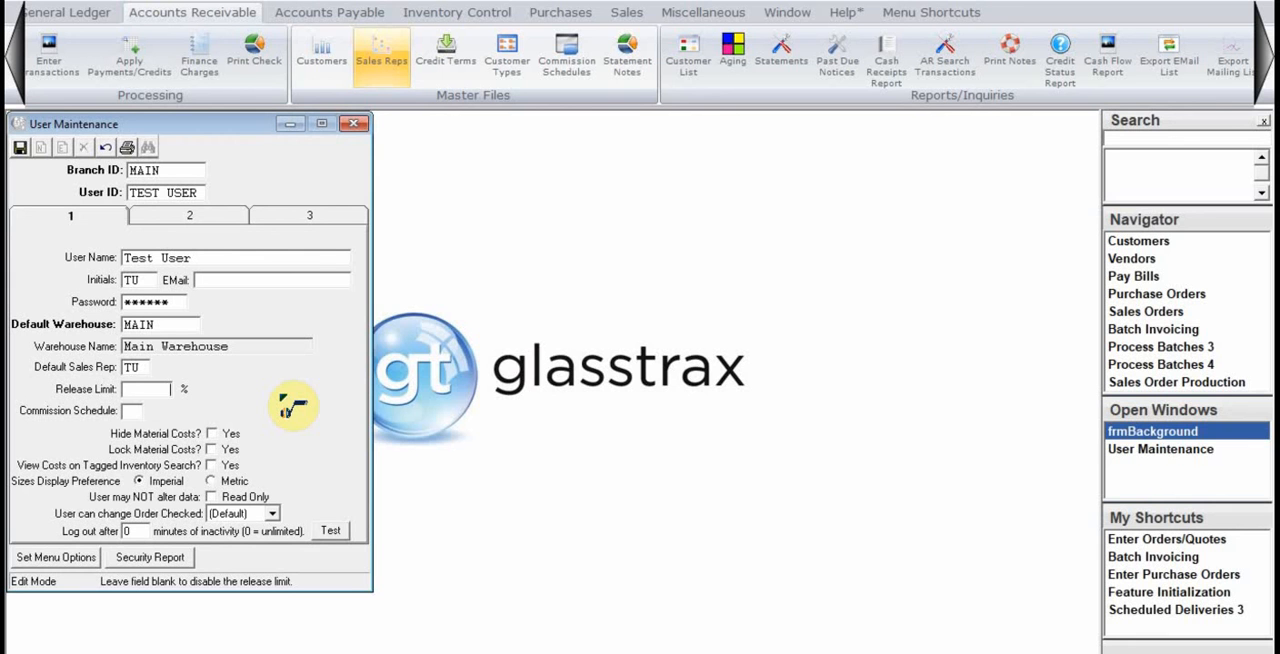
left_click(131, 410)
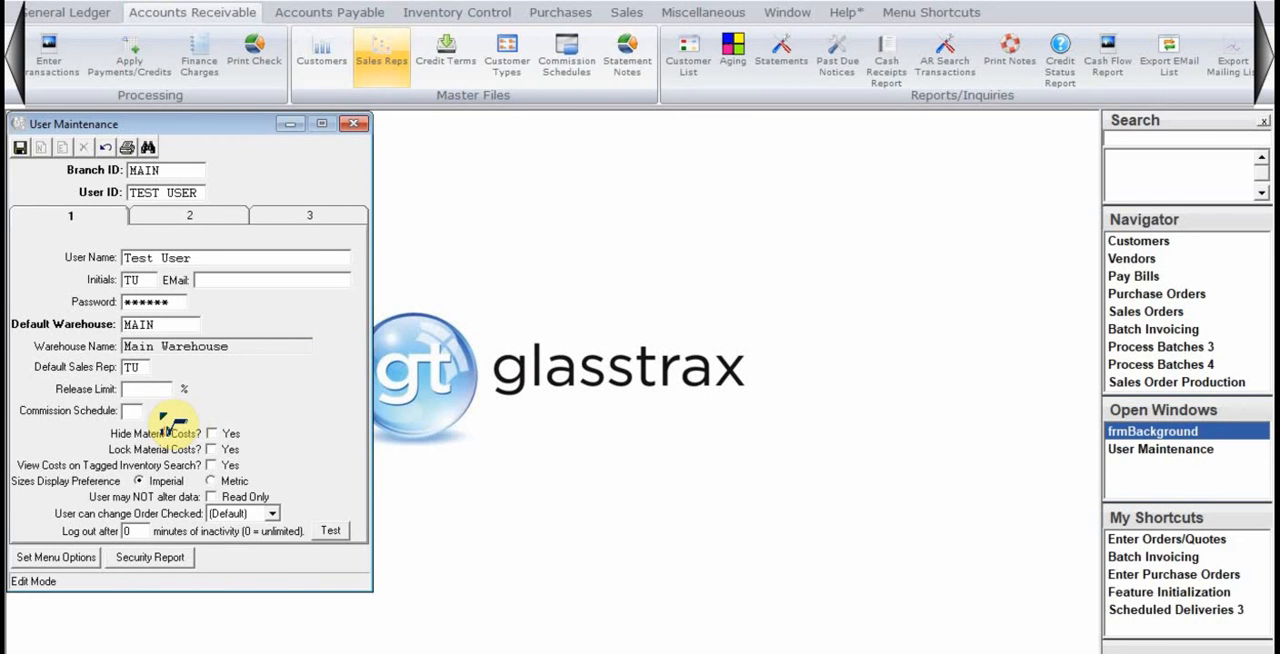
Review the commission options in a blank Sales Rep Maintenance form and return to the user record.
left_click(381, 62)
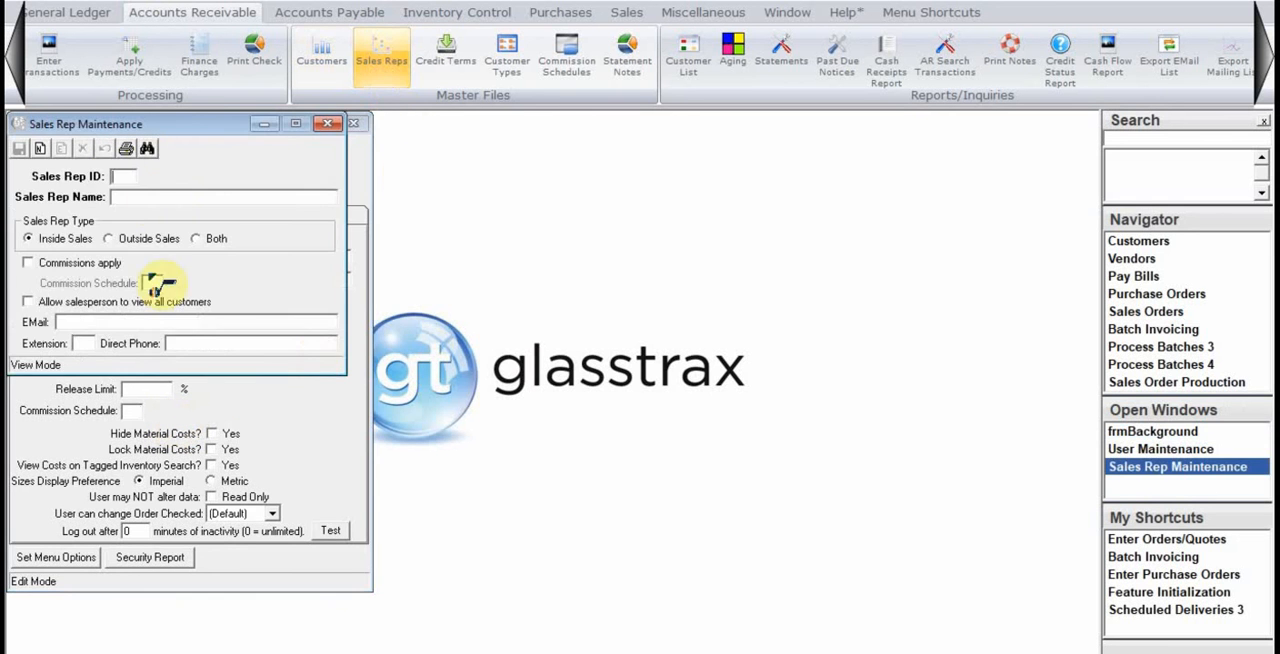
left_click_drag(165, 124, 708, 192)
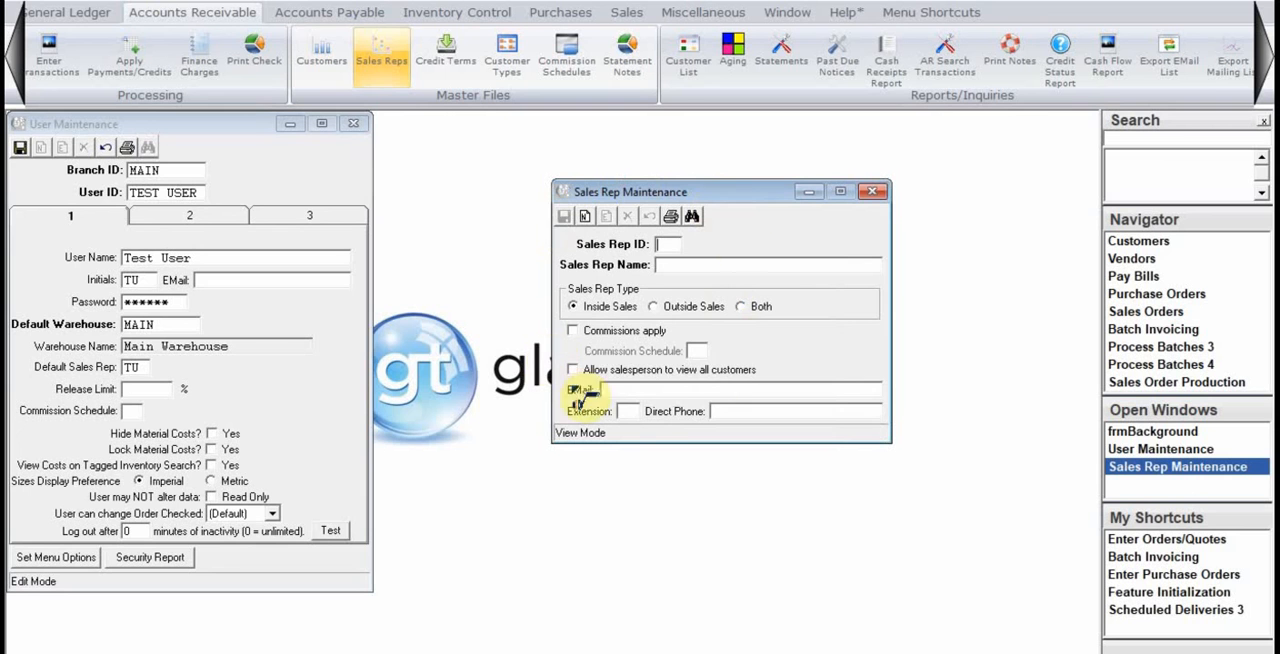
left_click(872, 191)
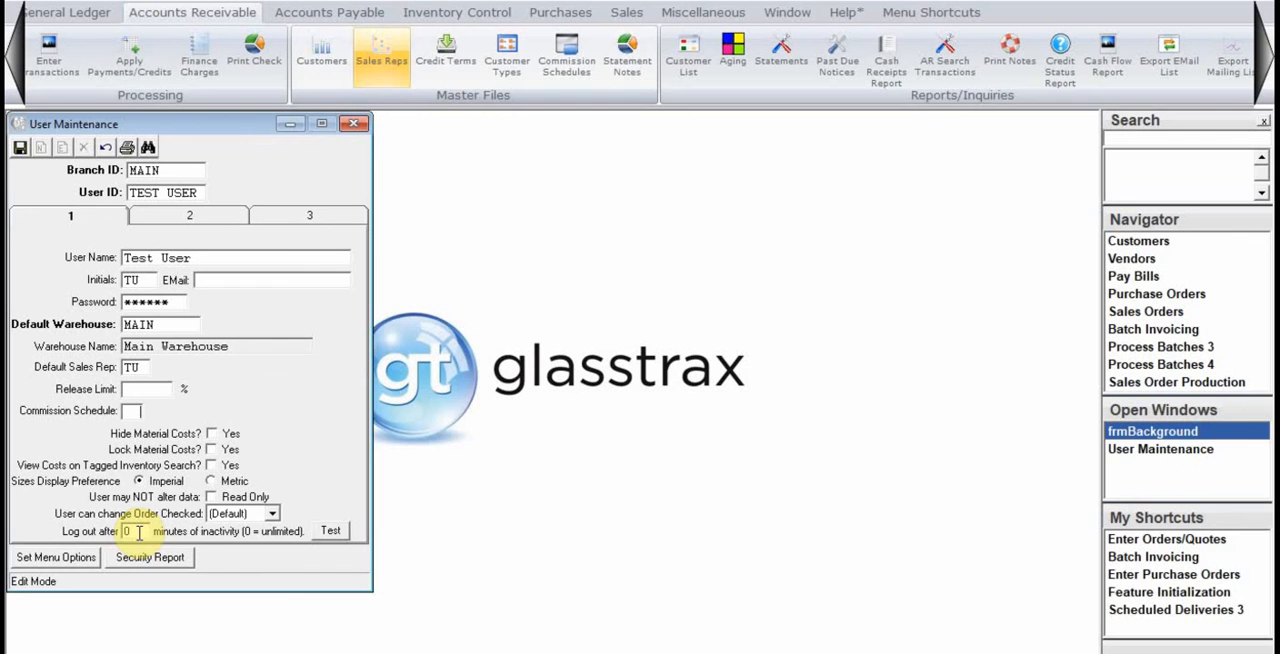
left_click(148, 388)
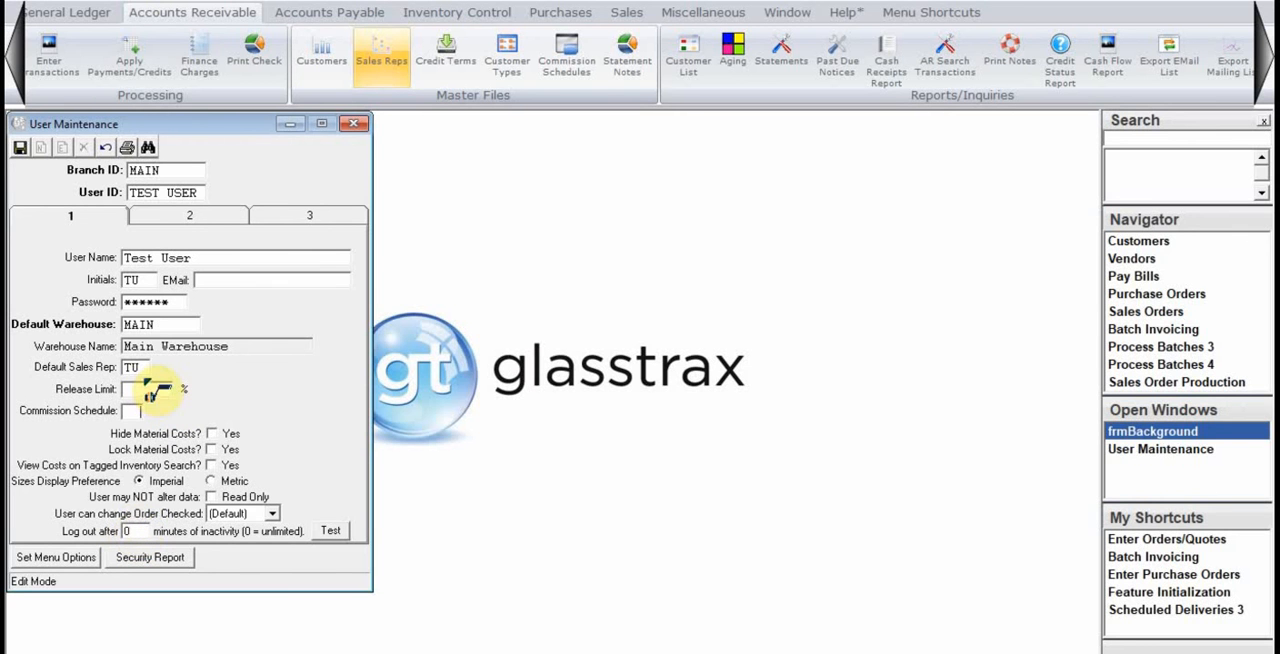
Open the user's menu options and try switching the General Ledger menu and its Processing group off and back on.
left_click(70, 560)
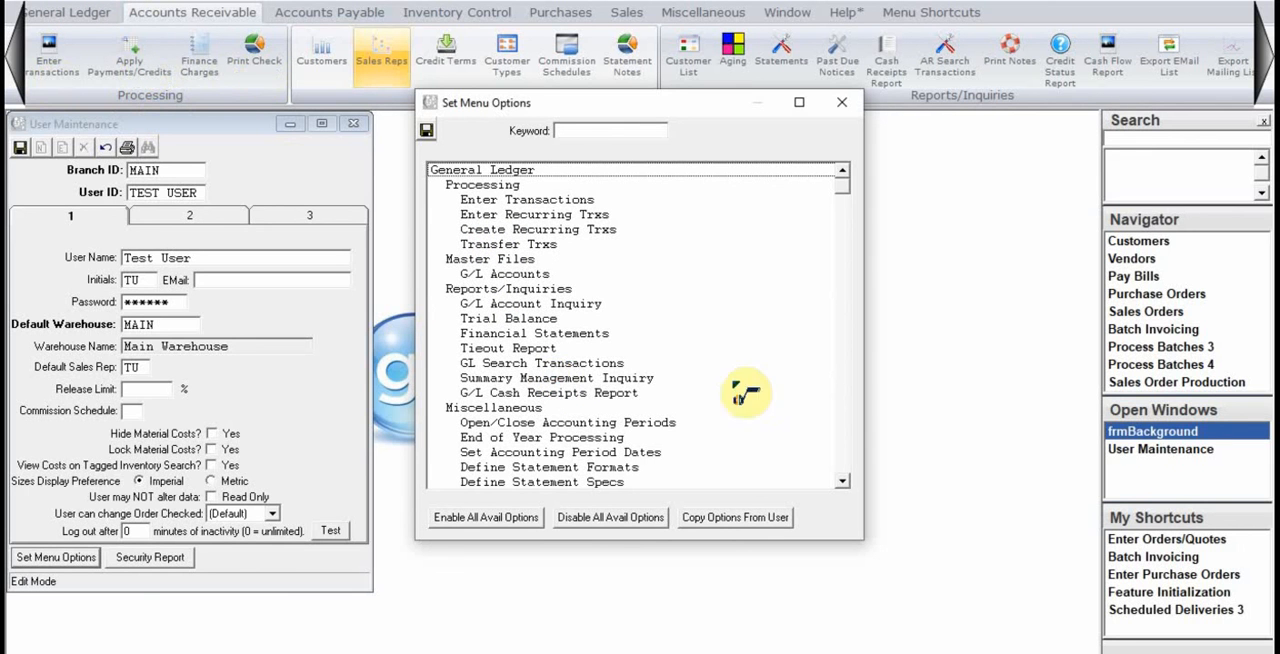
left_click(621, 174)
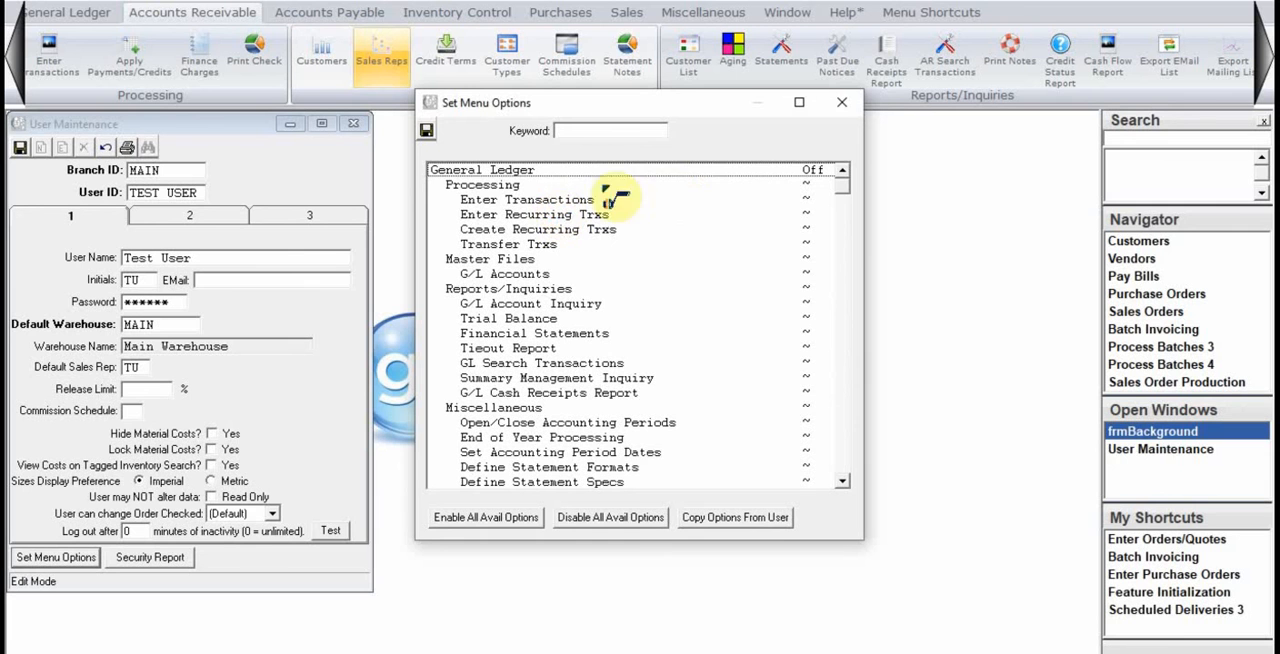
left_click(554, 170)
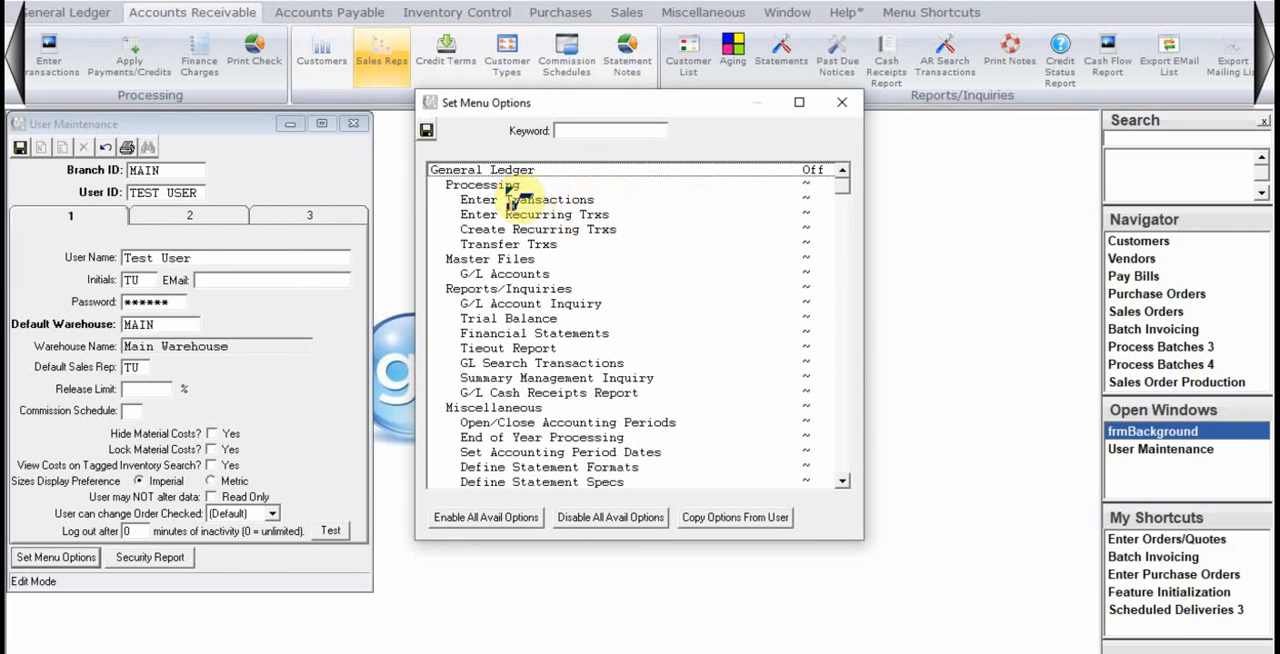
left_click(514, 188)
left_click(468, 357)
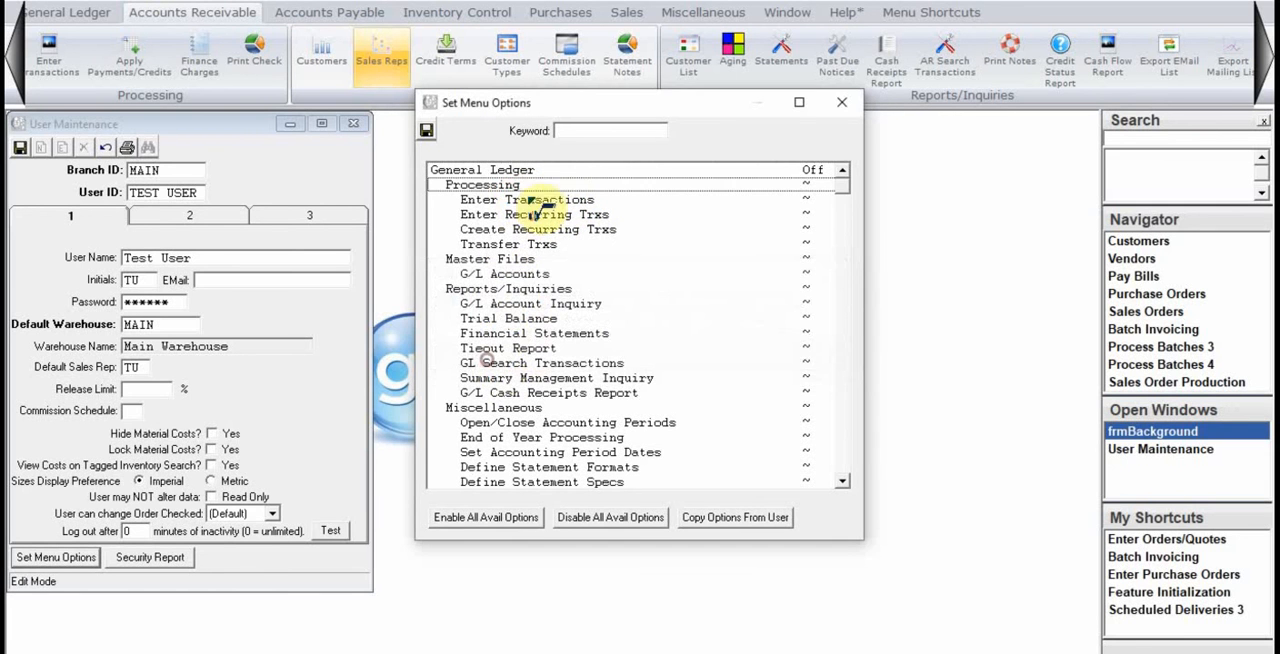
left_click(556, 174)
left_click(528, 186)
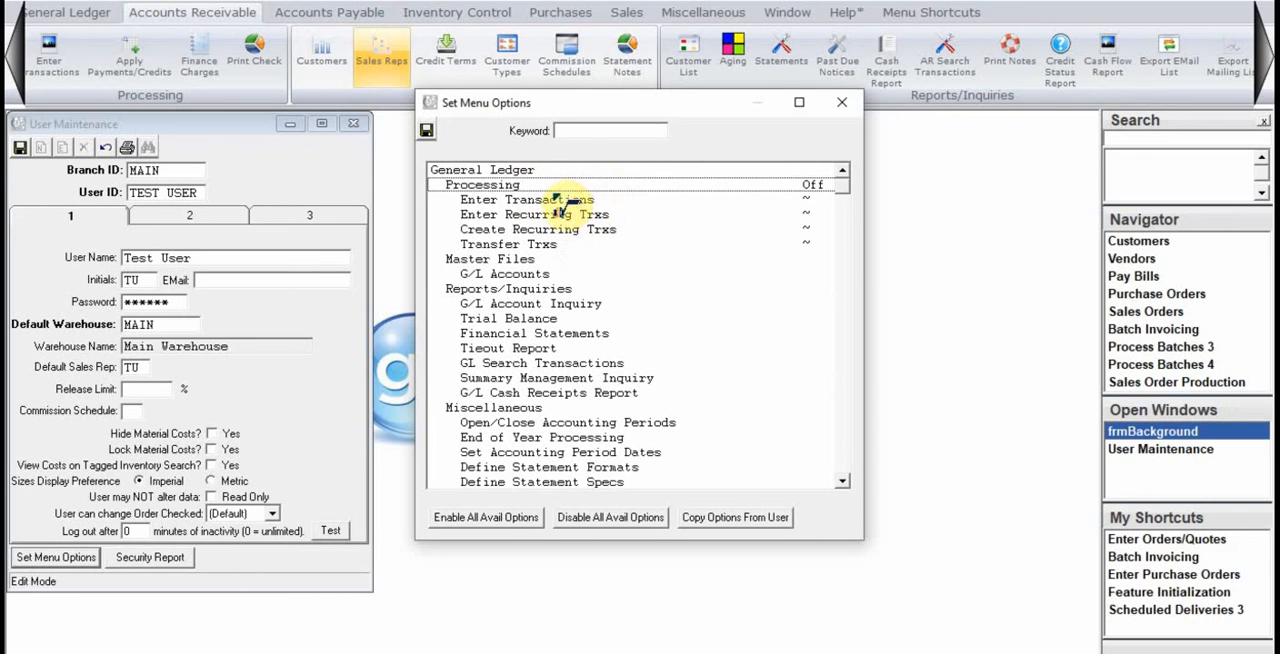
left_click(560, 182)
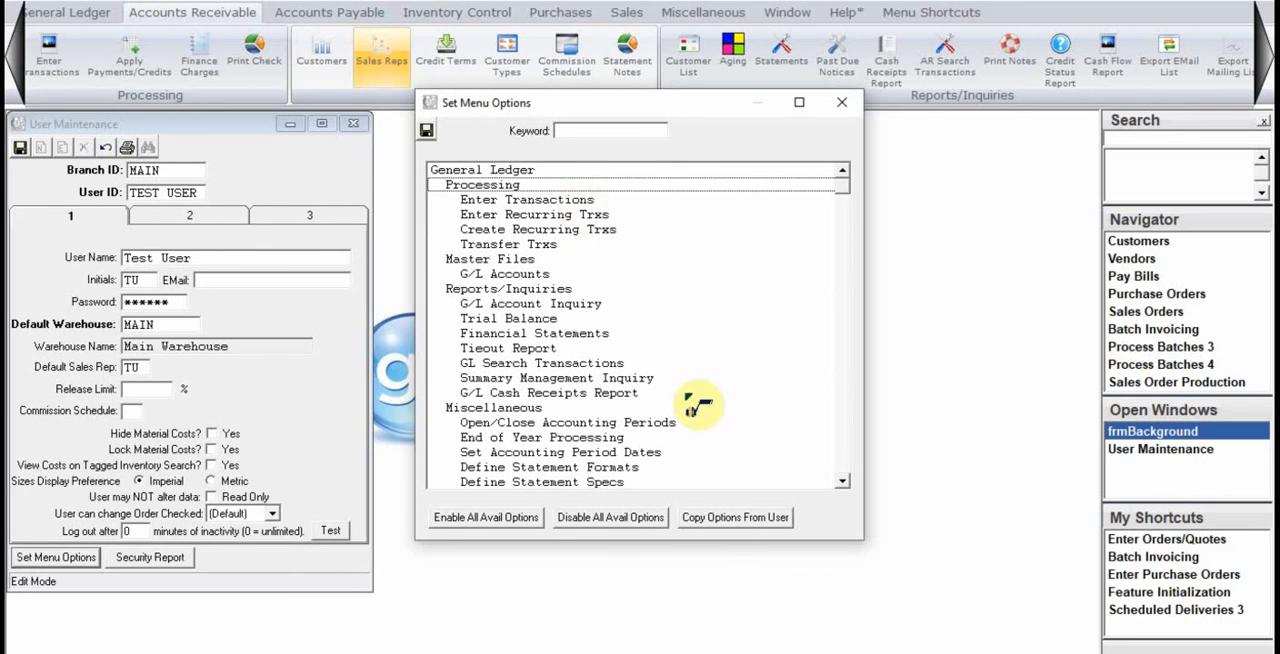
Try copying the menu options from another user in branch MAIN, and close the menu options without saving.
left_click(724, 520)
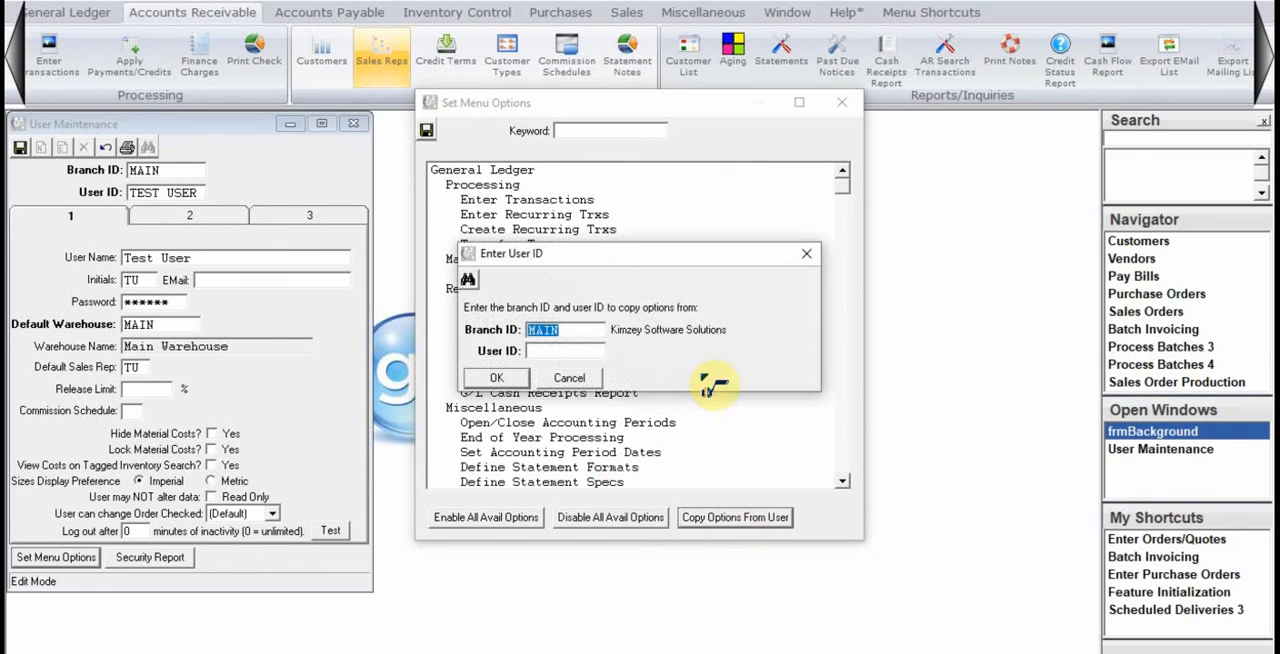
key("Tab")
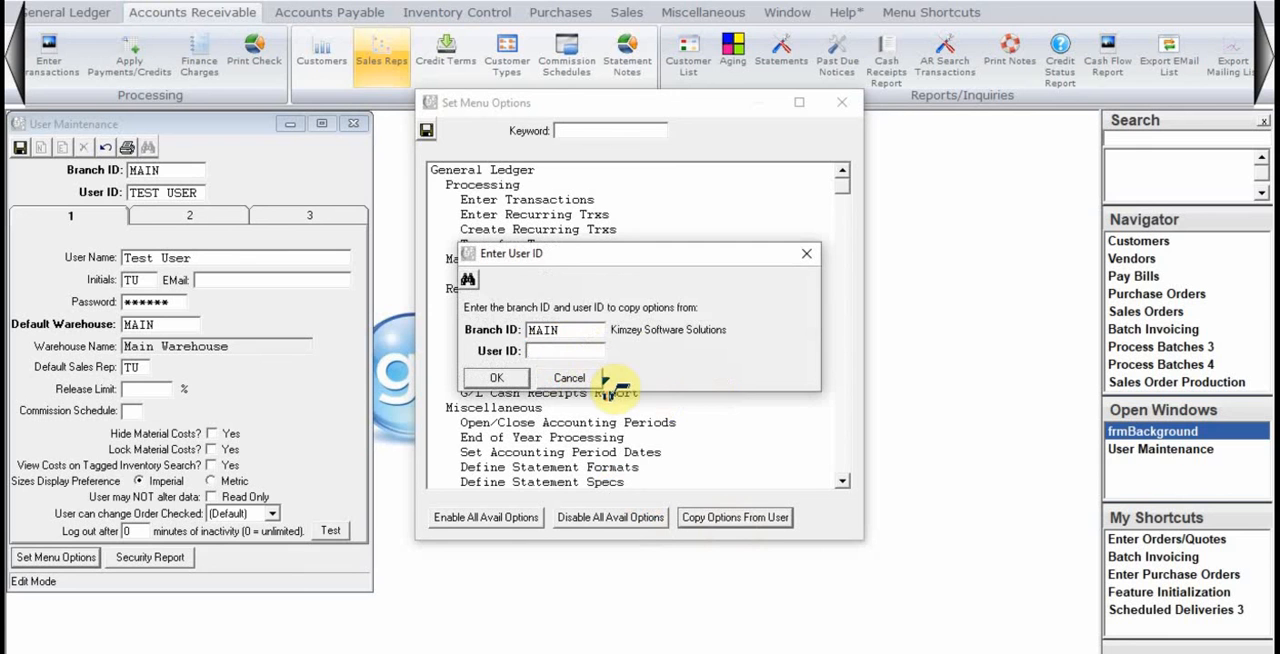
type("TYSON")
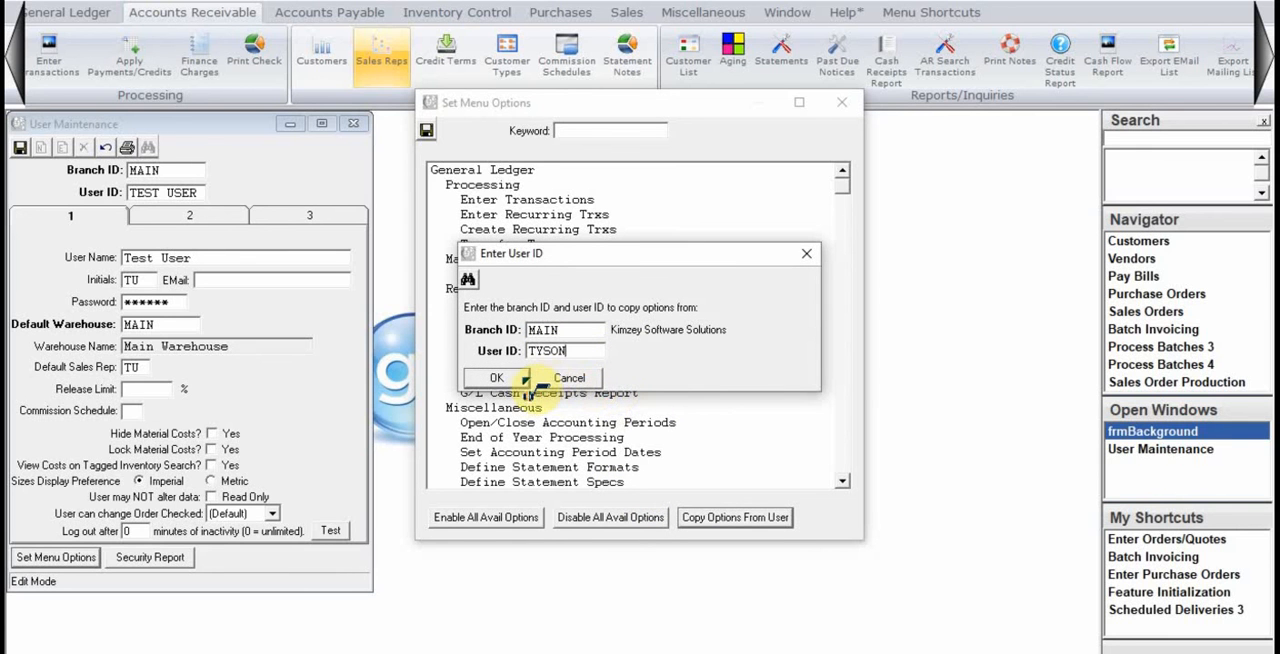
left_click(512, 378)
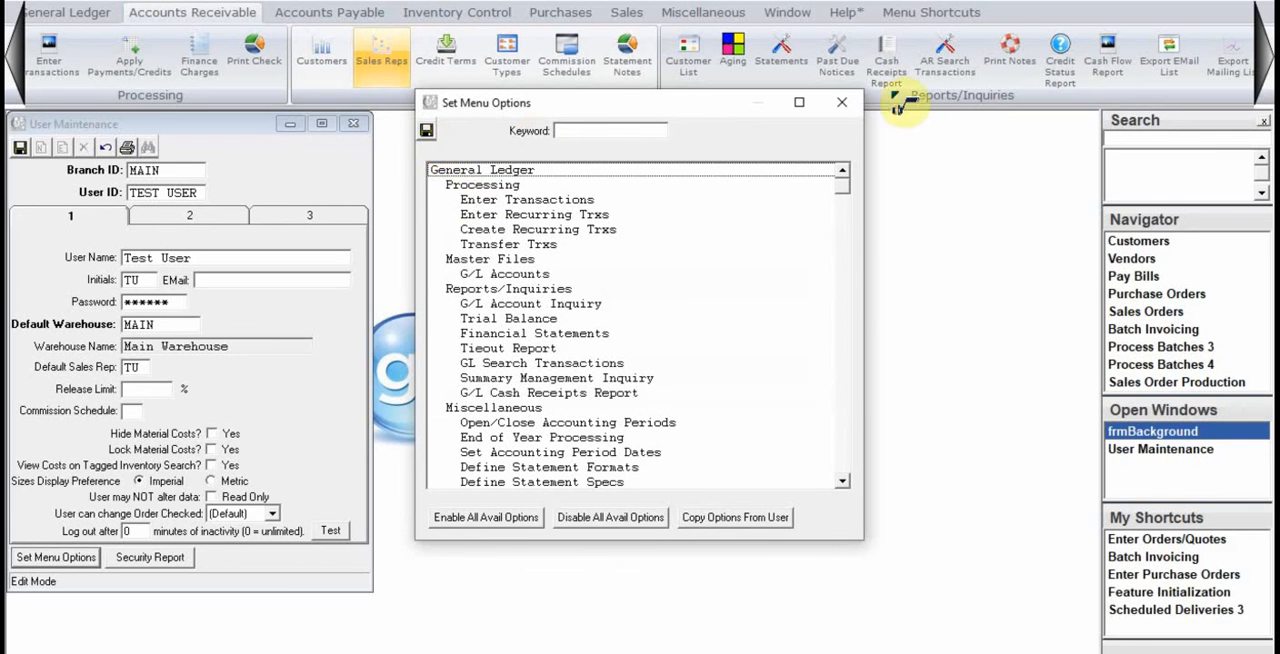
left_click(842, 102)
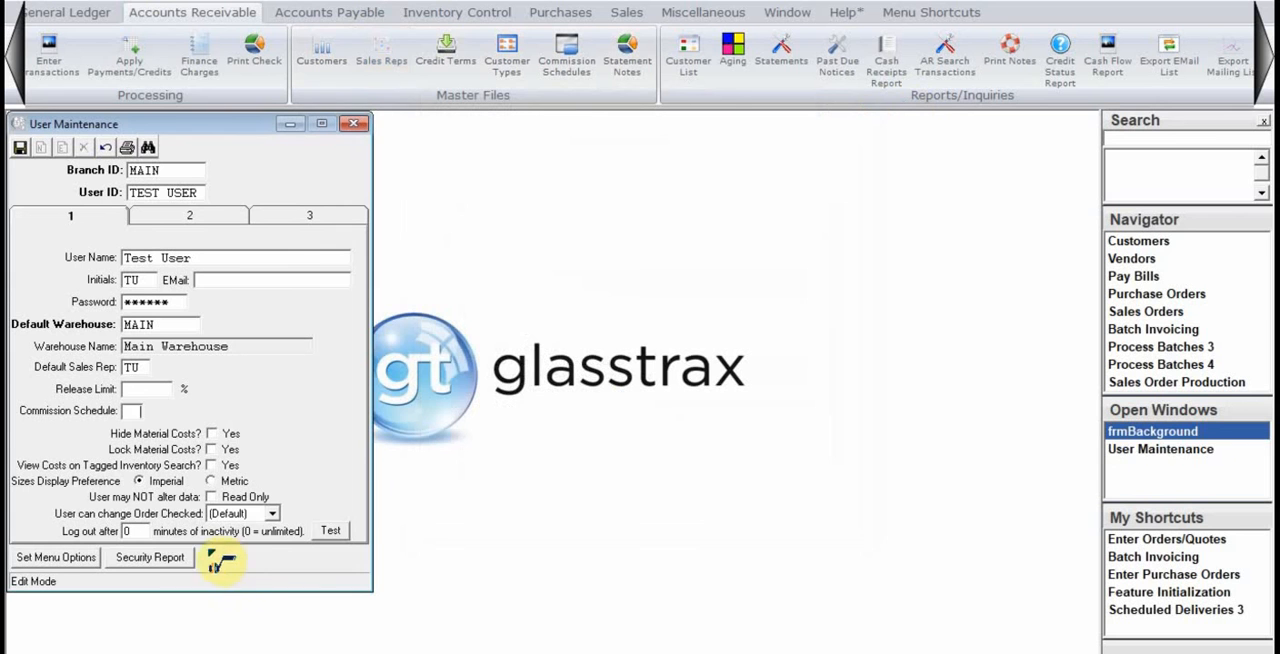
Open the user security report at full size and examine each user's access to the Accounts Receivable Customers option.
left_click(160, 558)
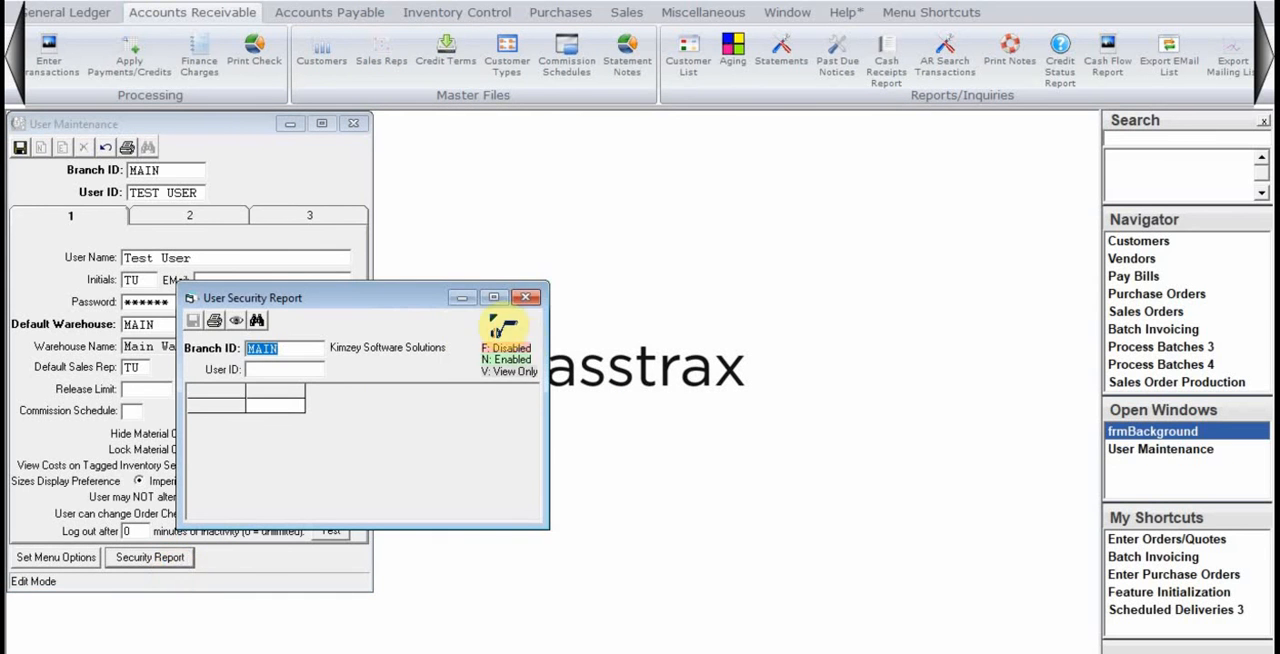
left_click(497, 298)
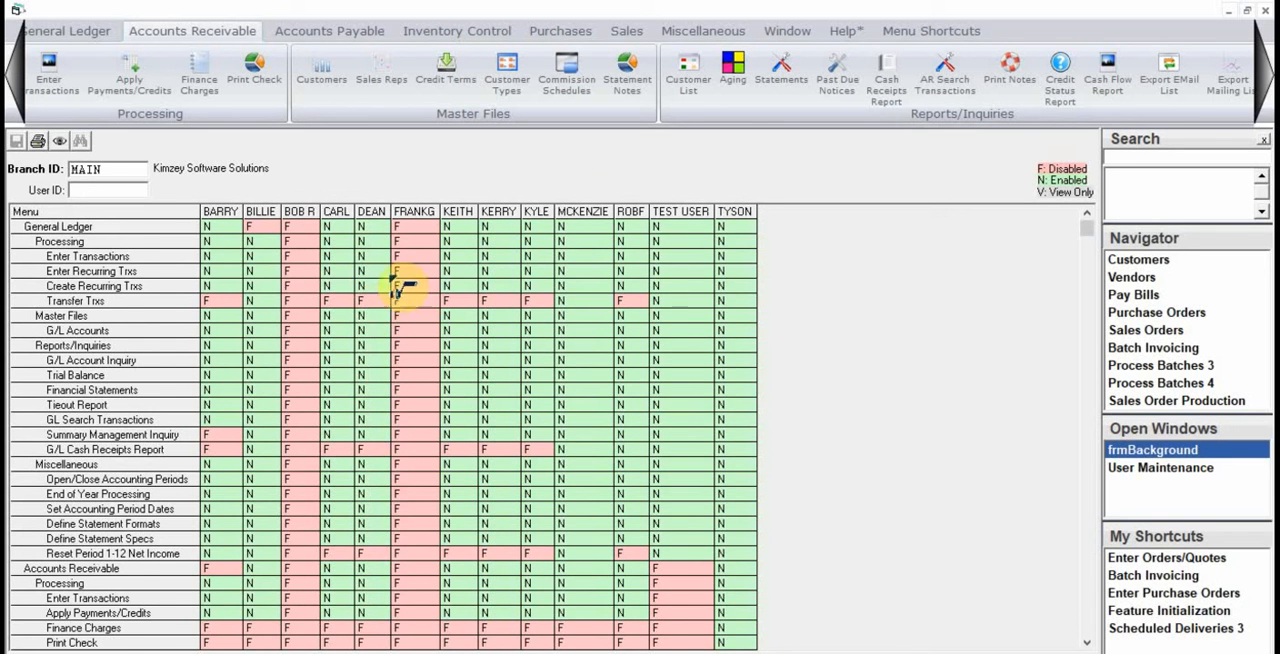
scroll(580, 470, "down", 2)
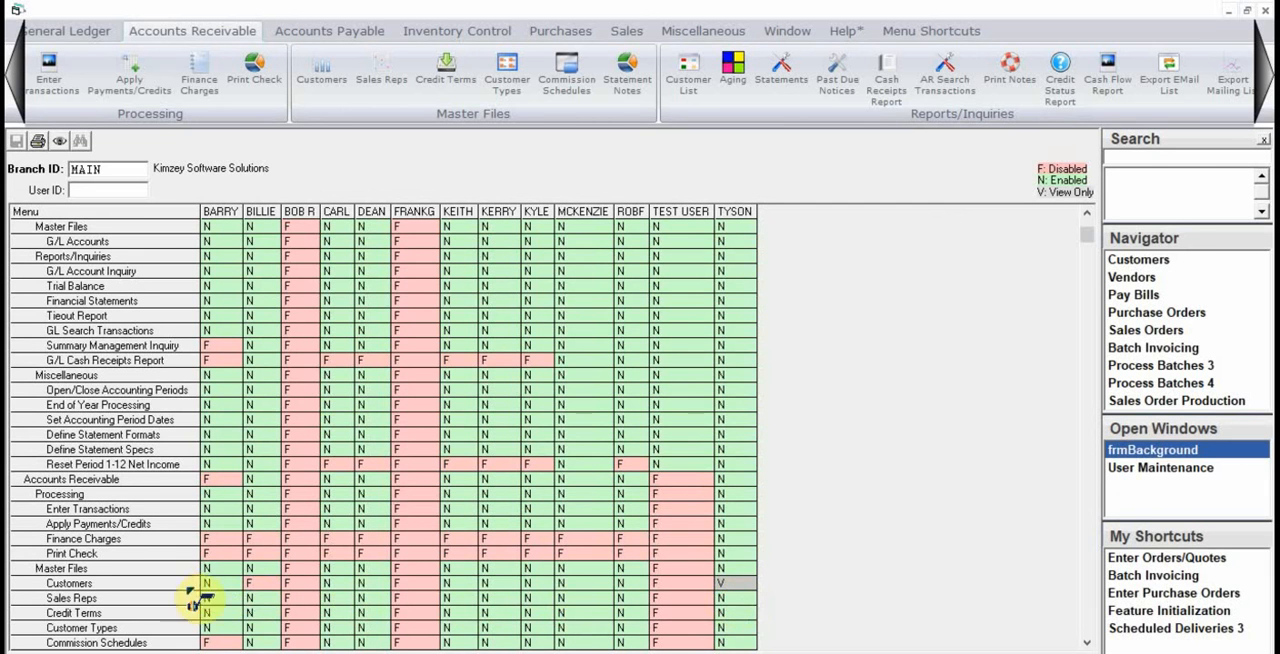
left_click(252, 584)
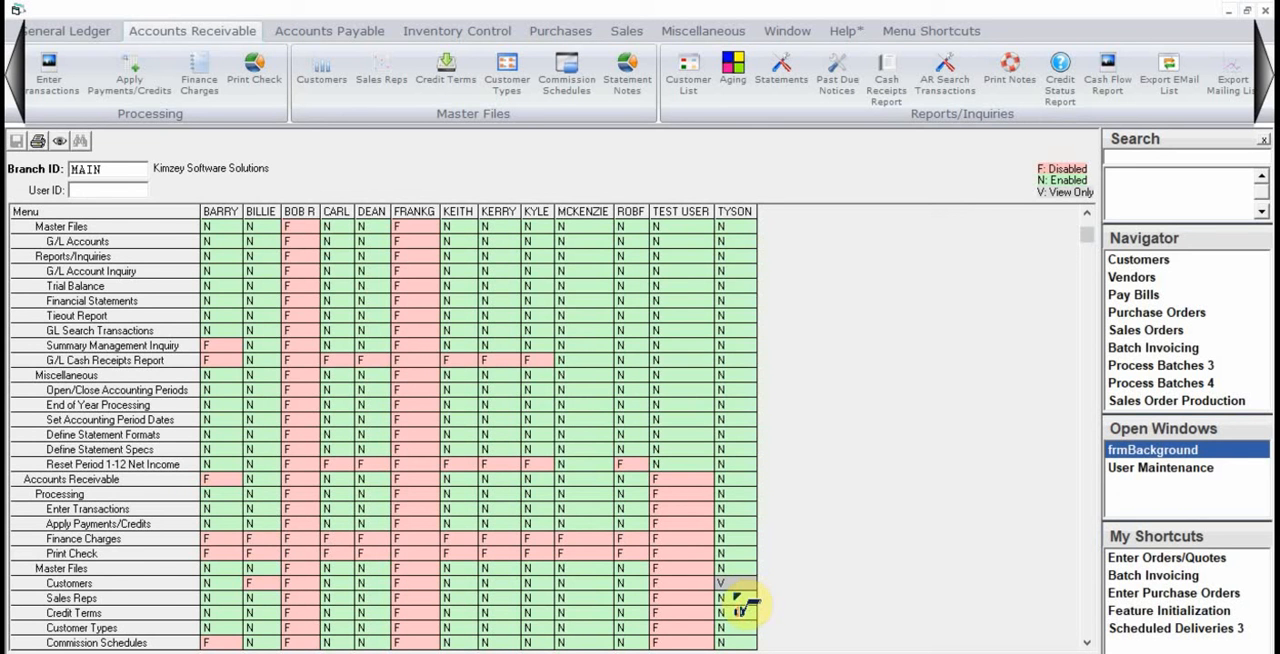
scroll(692, 512, "up", 2)
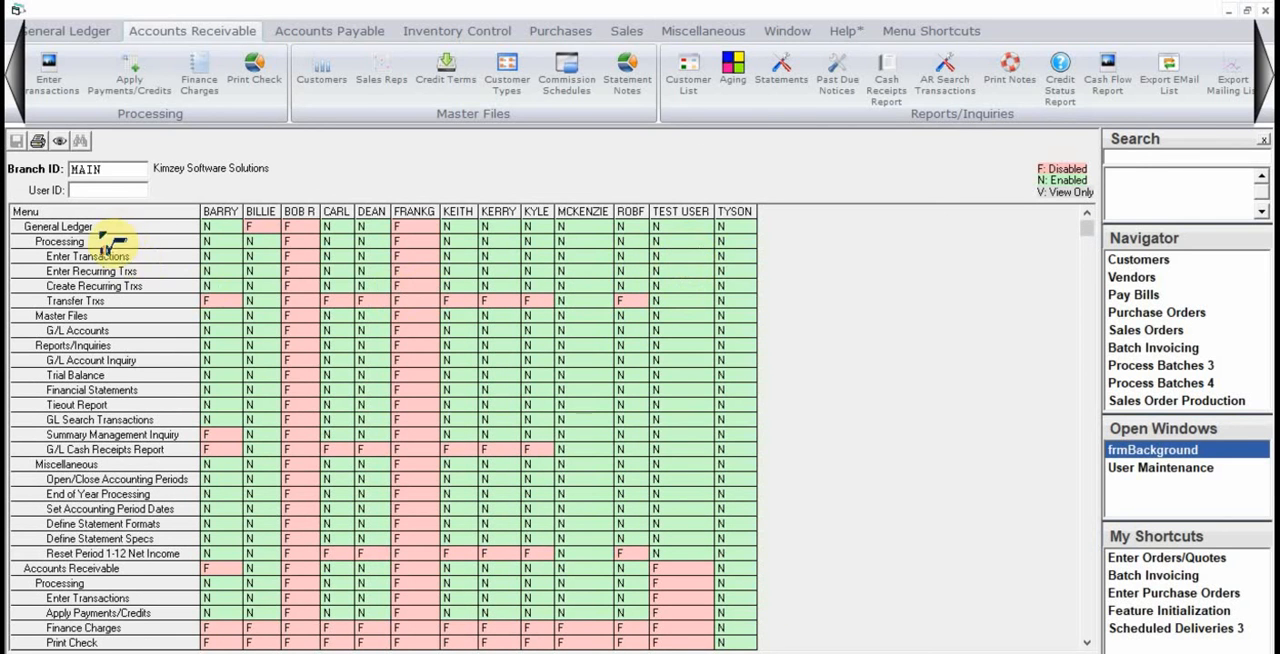
Disable the General Ledger Processing group for TEST USER, from Processing down to Transfer Trxs, in the security report.
left_click(672, 256)
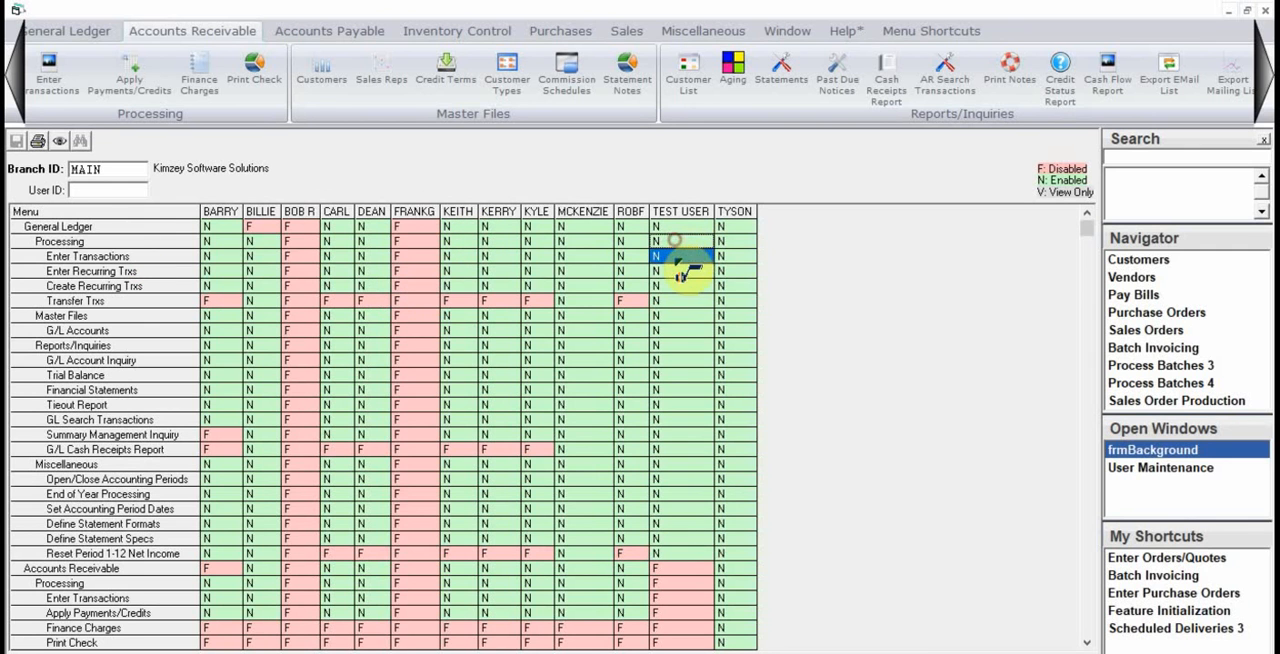
left_click_drag(681, 270, 680, 316)
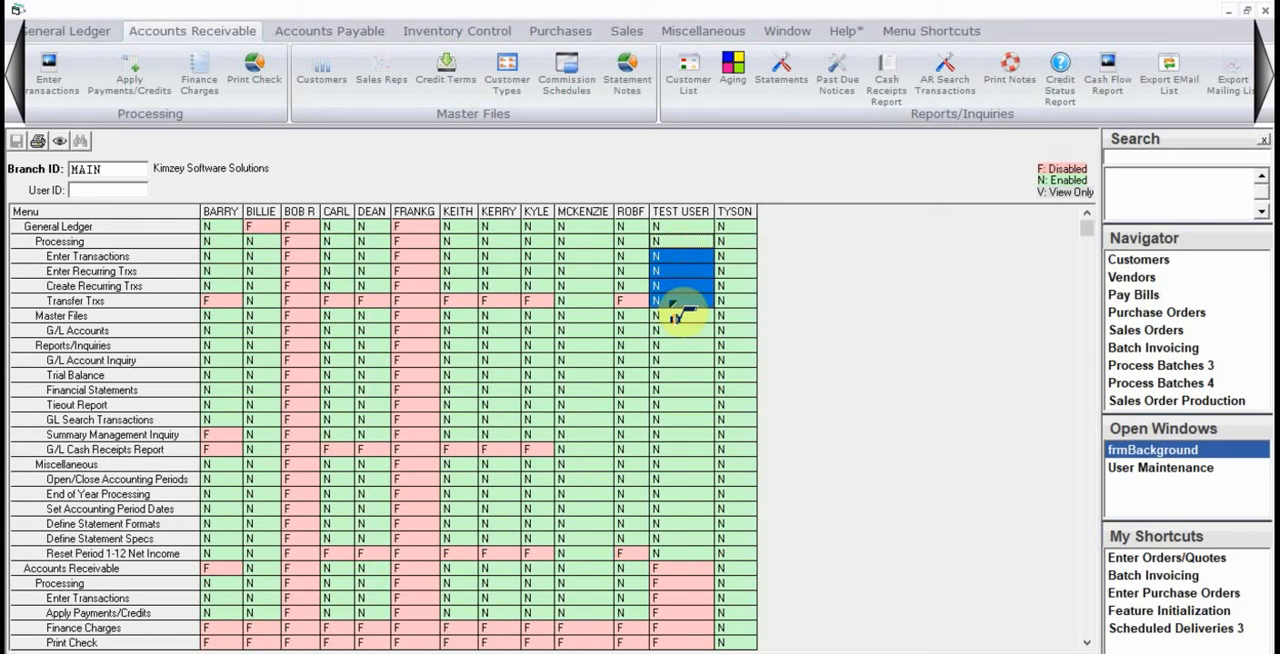
right_click(668, 278)
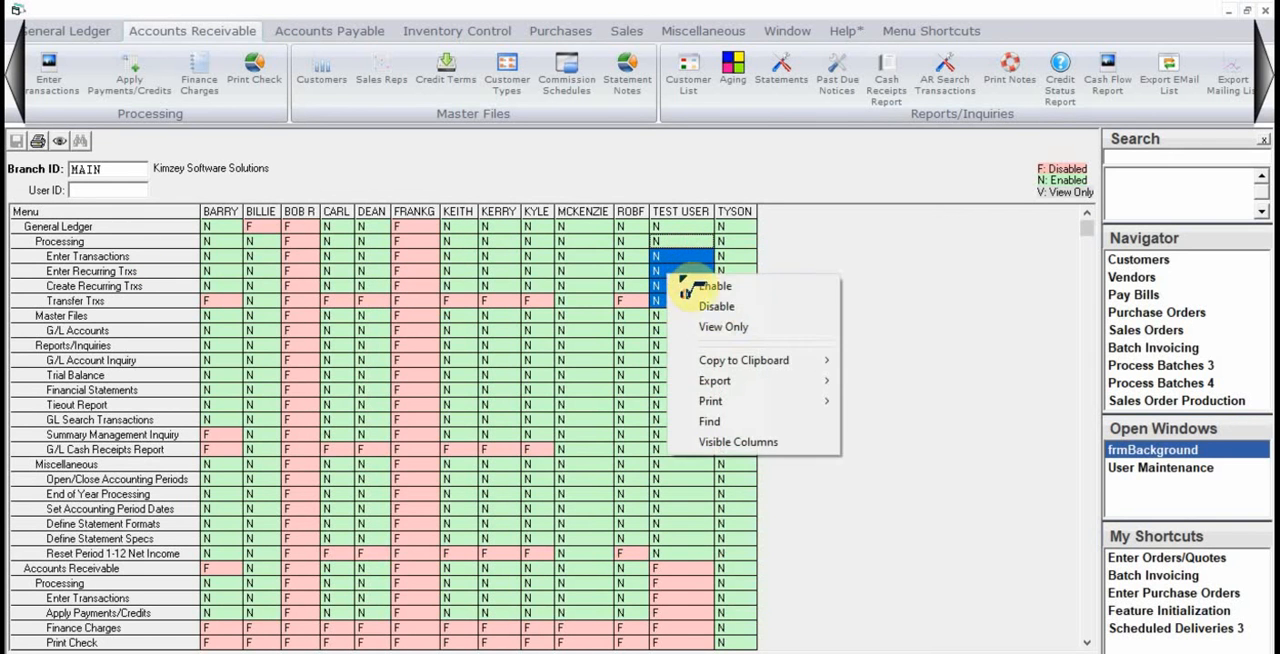
left_click(712, 306)
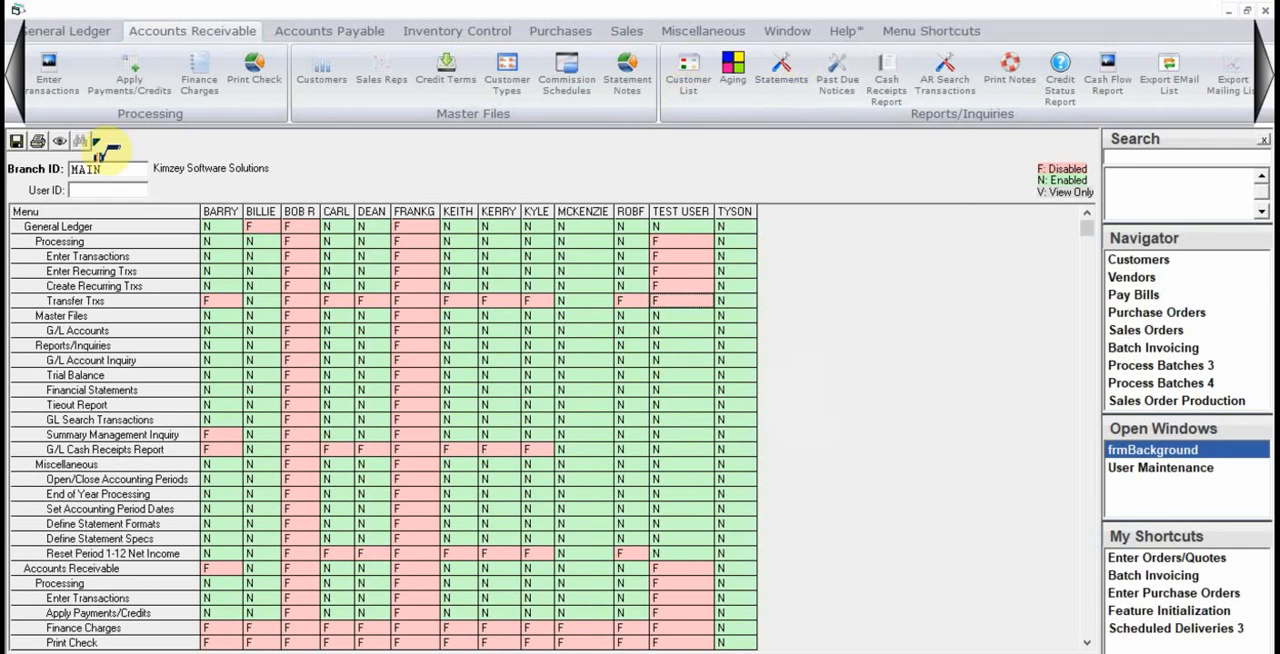
Close the security report and return to the TEST USER maintenance record.
left_click(1266, 65)
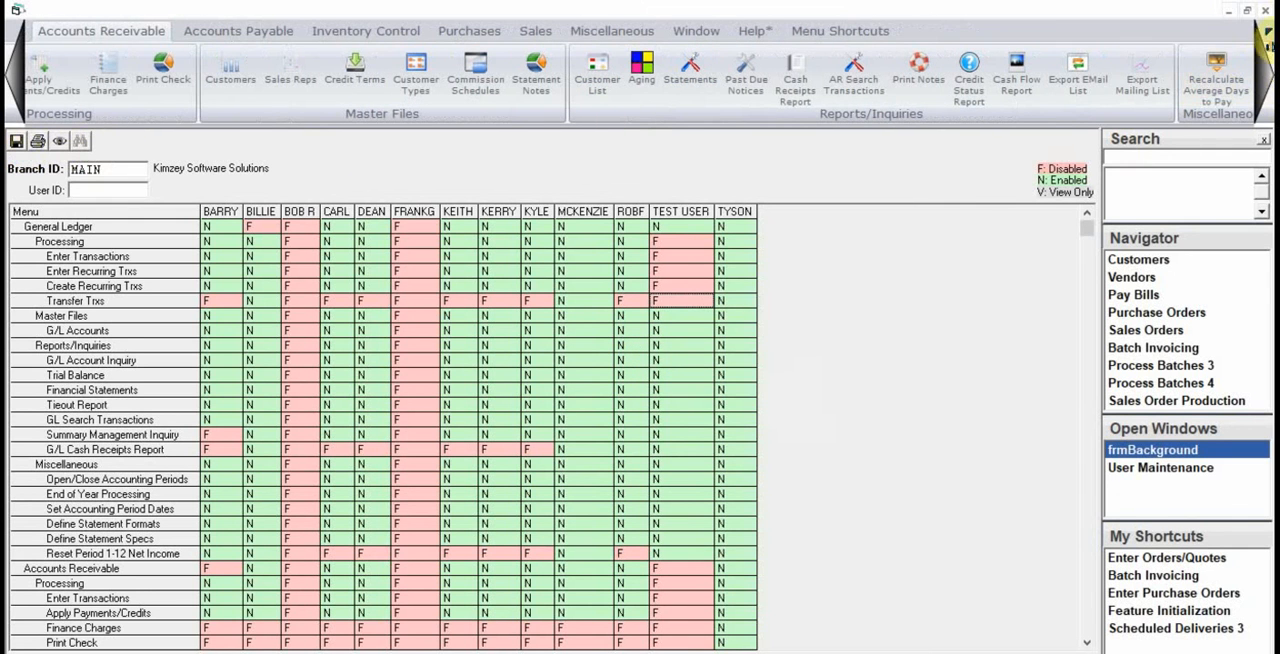
left_click(1263, 10)
left_click(545, 348)
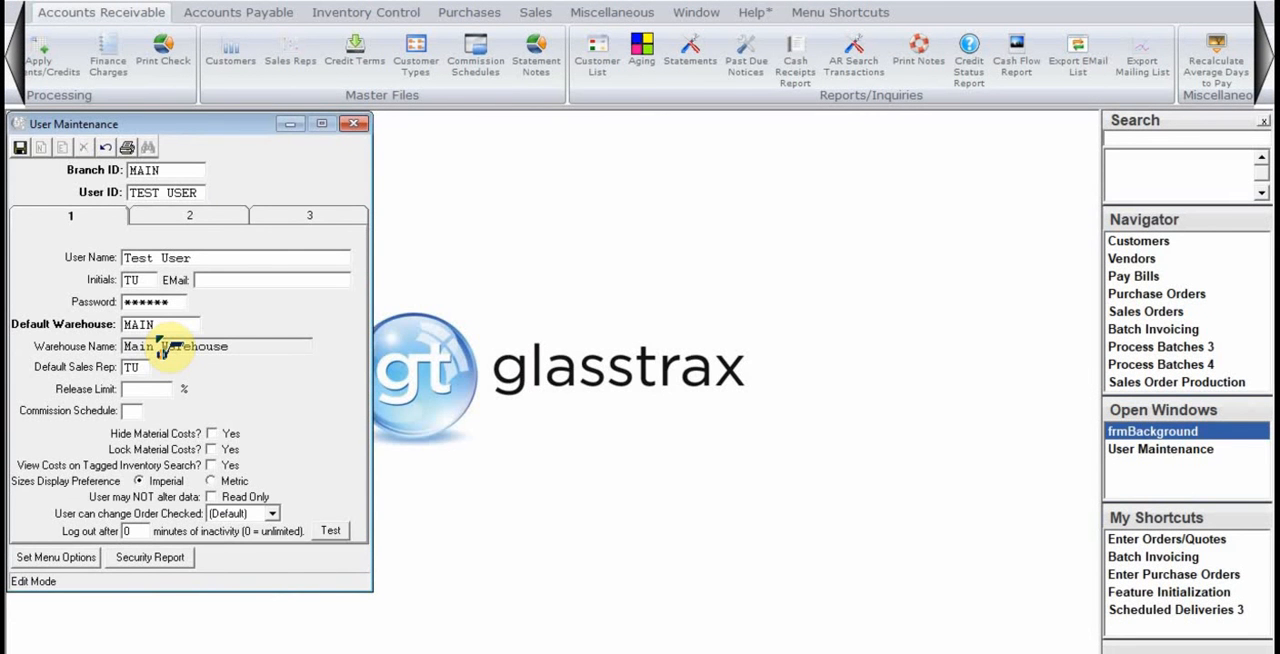
Look through TEST USER's three pages of settings, including the Sales Order Production options, and return to the first page.
left_click(189, 216)
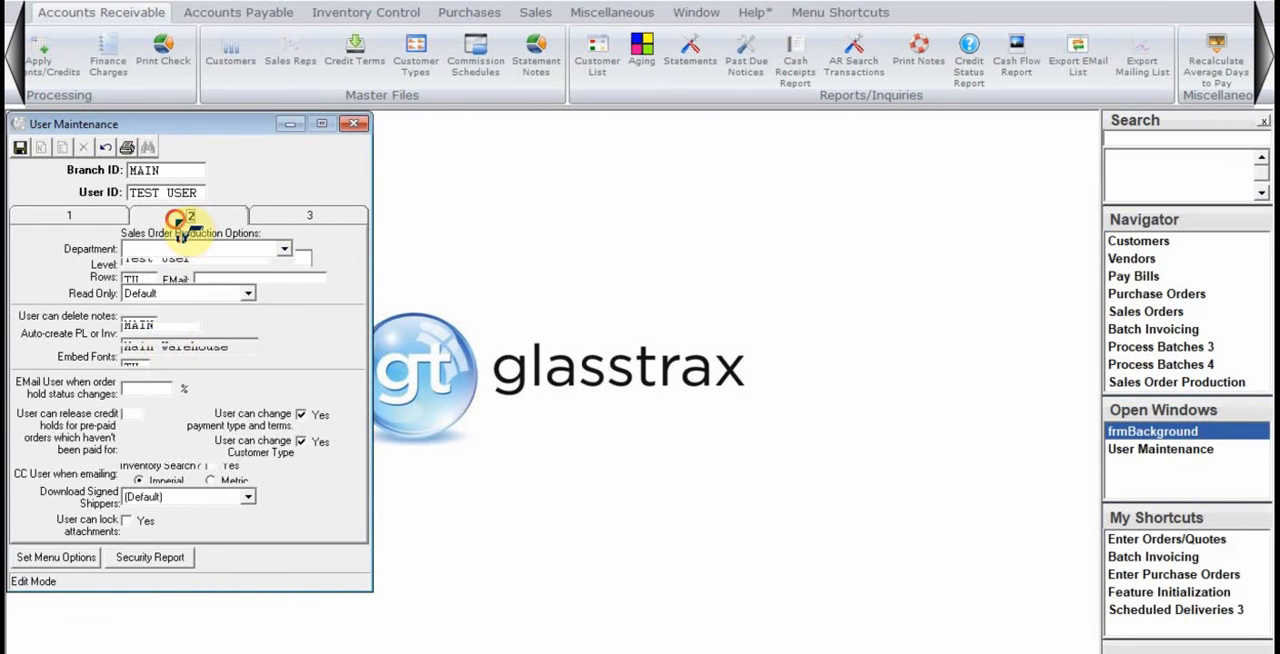
left_click(300, 222)
left_click(190, 214)
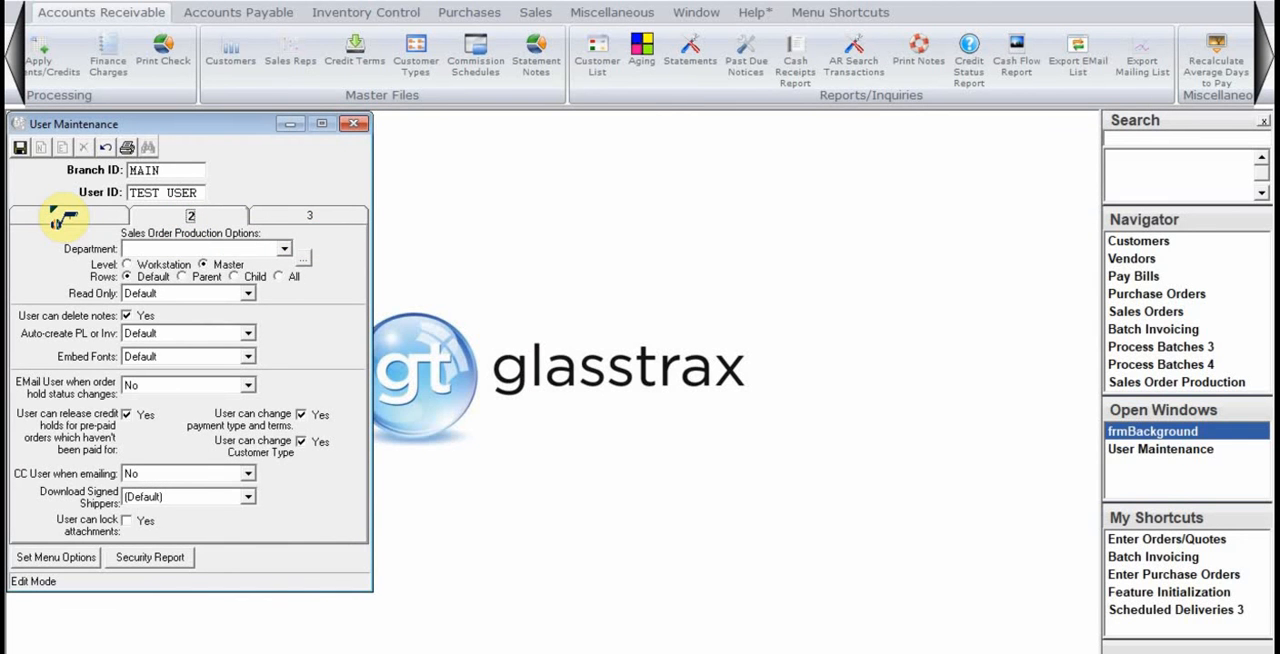
left_click(62, 218)
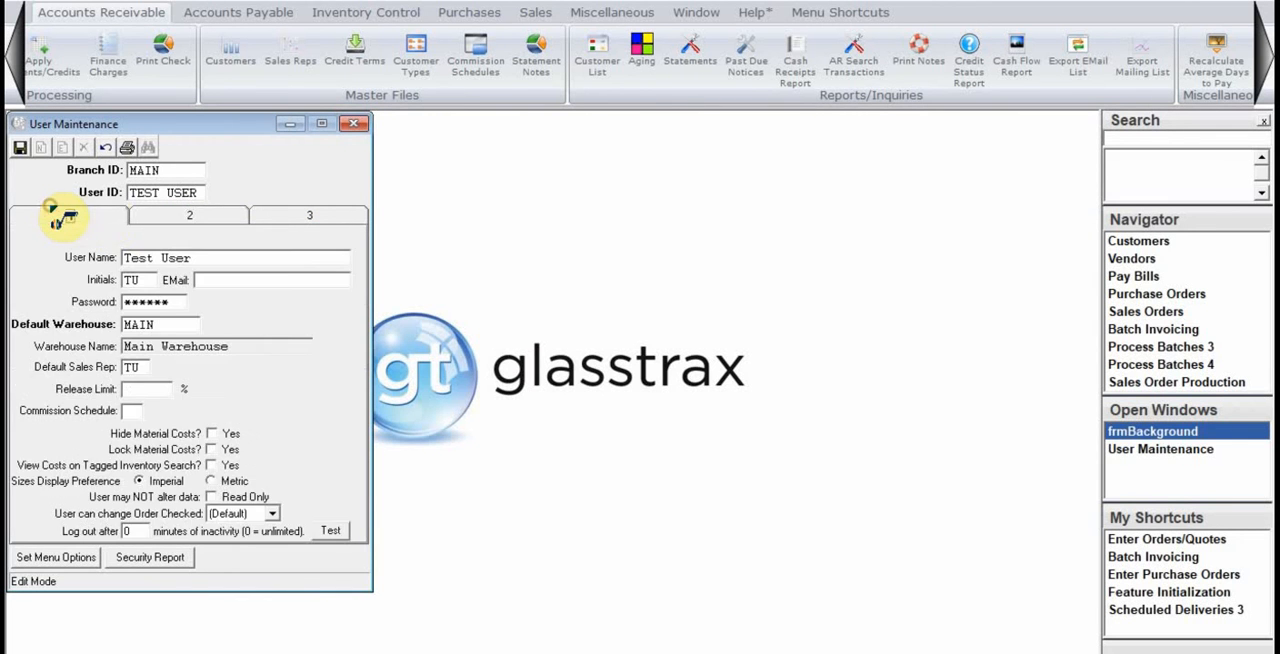
left_click(190, 217)
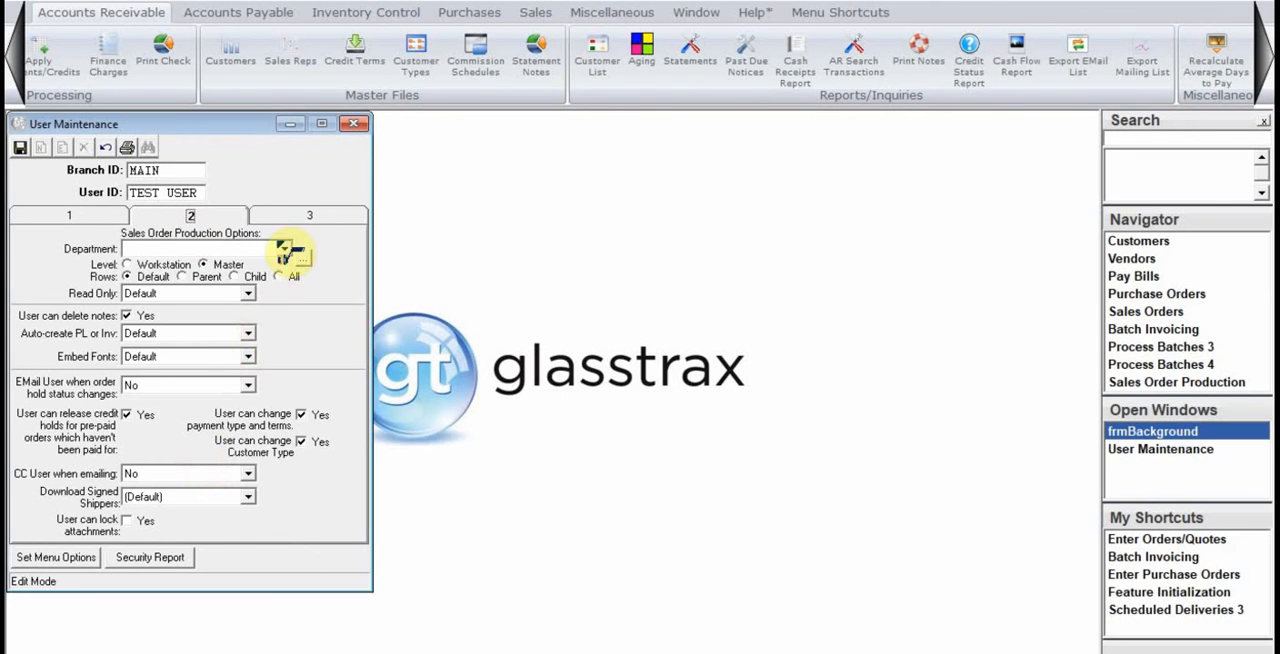
left_click(108, 221)
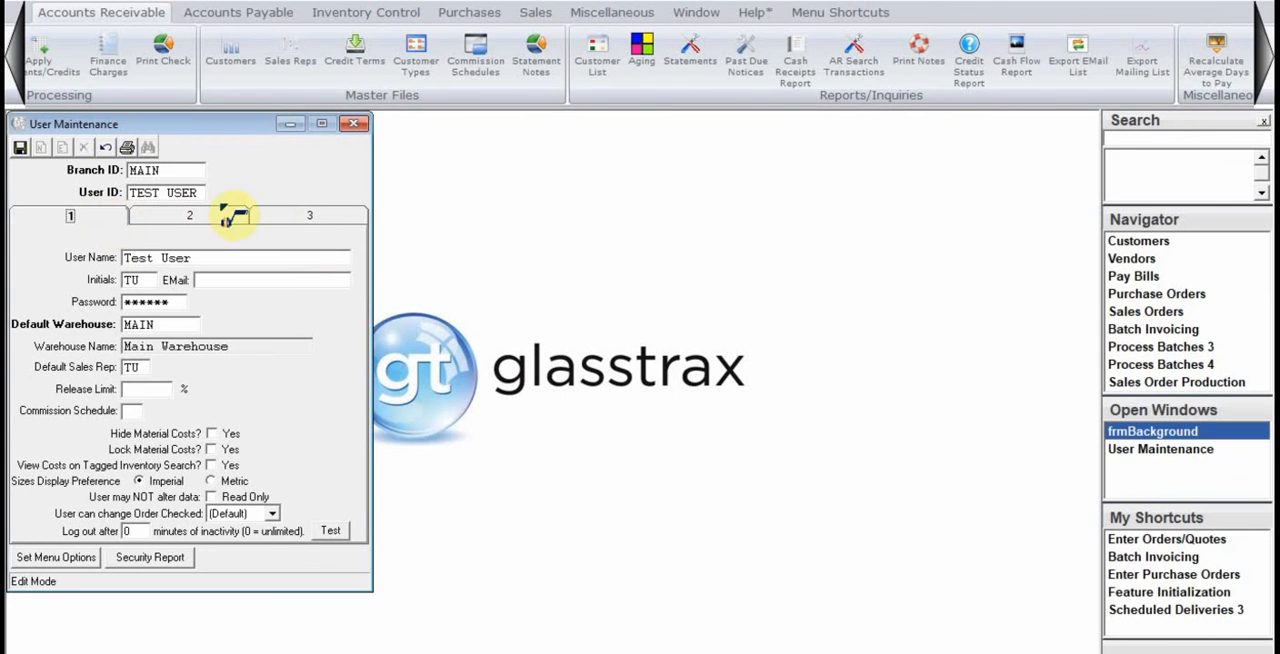